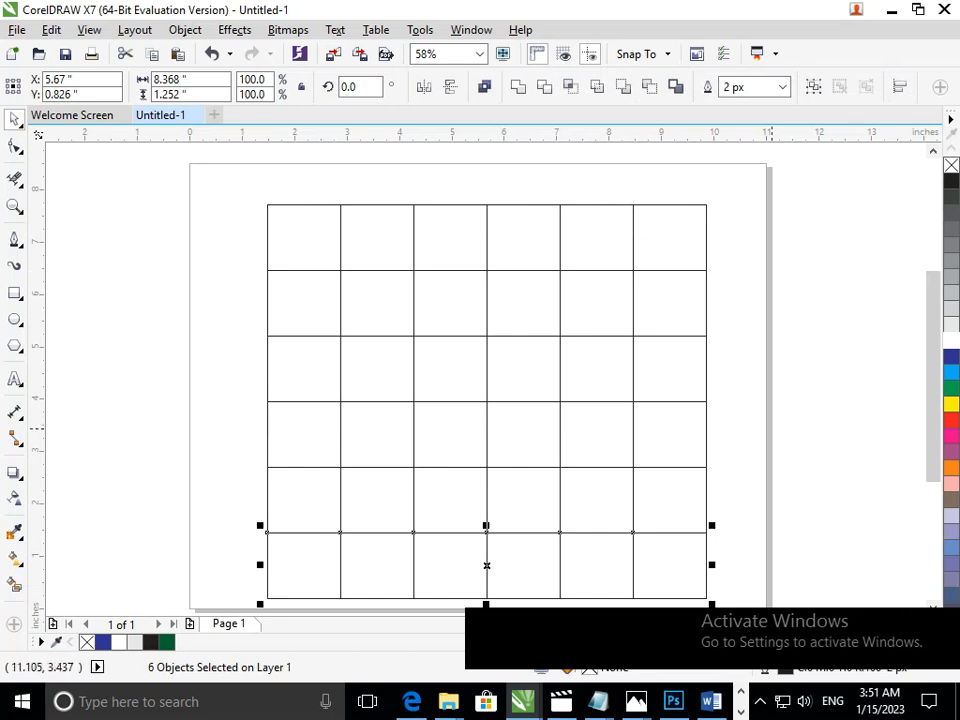
Scale the whole grid from its centre to about 7.81 × 7.01 inches and reposition it slightly left on the page.
drag(238, 184, 739, 603)
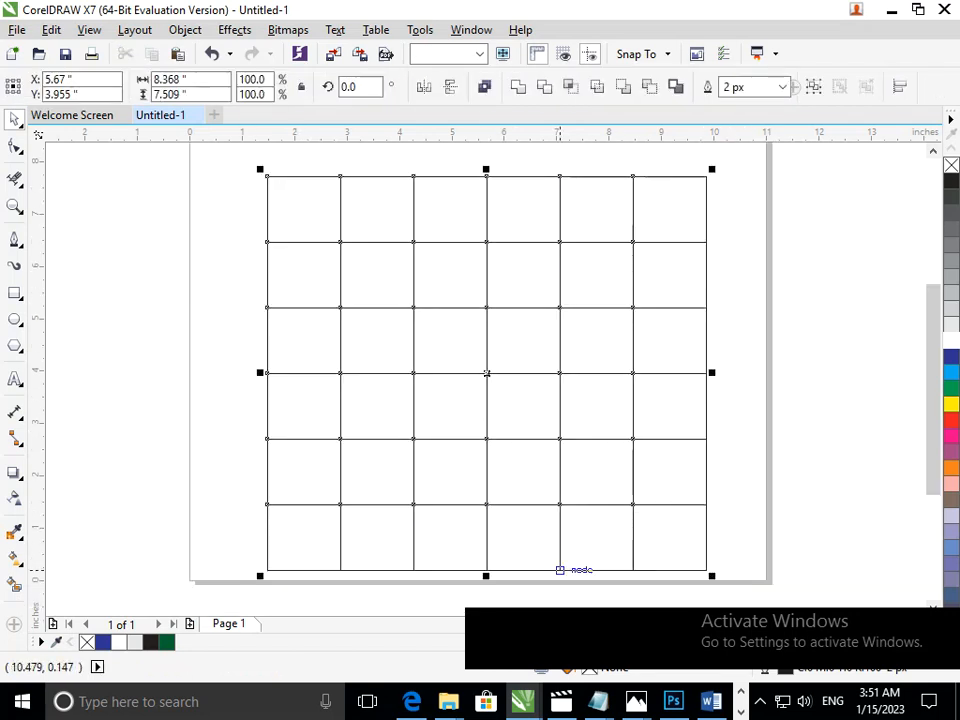
mouse_move(261, 575)
mouse_down()
mouse_move(281, 557)
mouse_move(274, 567)
mouse_up()
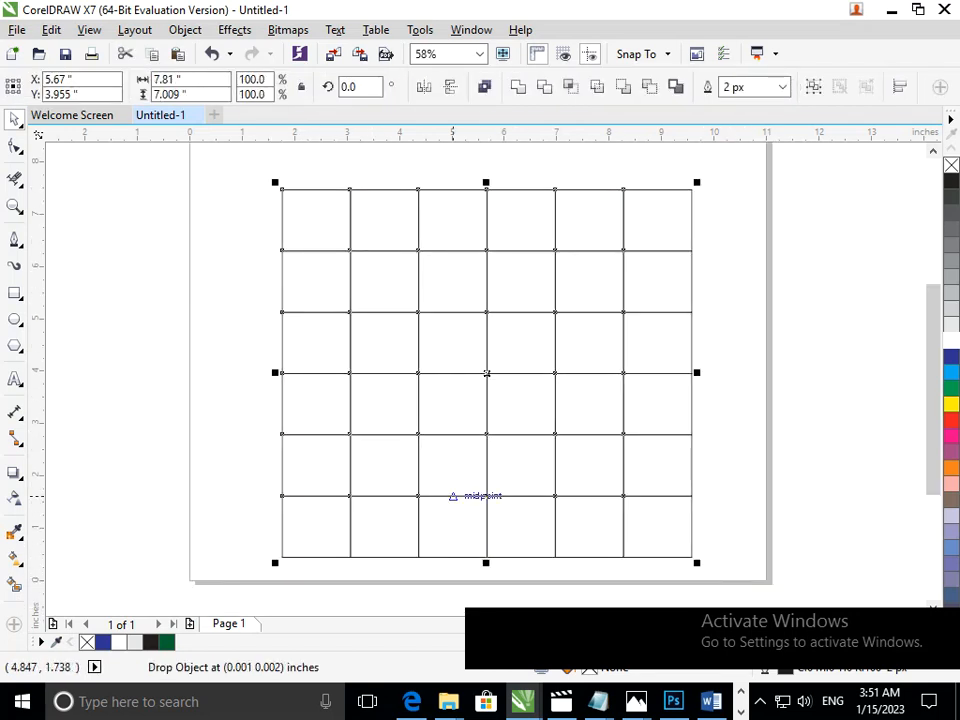
scroll(510, 477, down, 1)
drag(189, 187, 719, 595)
drag(581, 512, 561, 497)
click(712, 500)
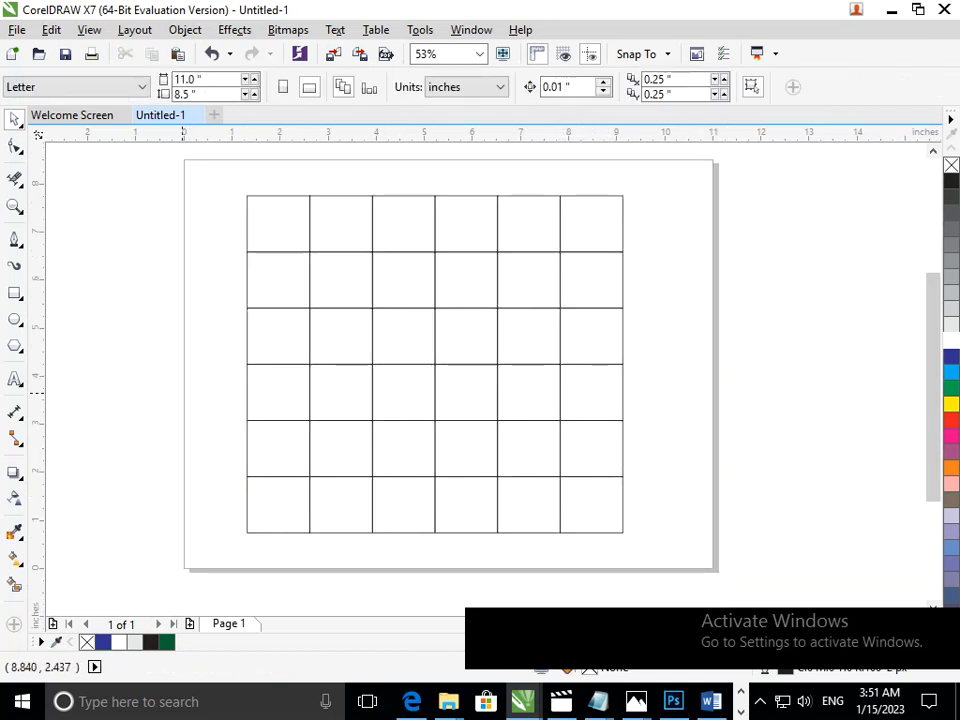
Draw an ellipse spanning the four centre cells of the grid and a concentric smaller copy about 0.83 × 0.74 inches.
click(14, 319)
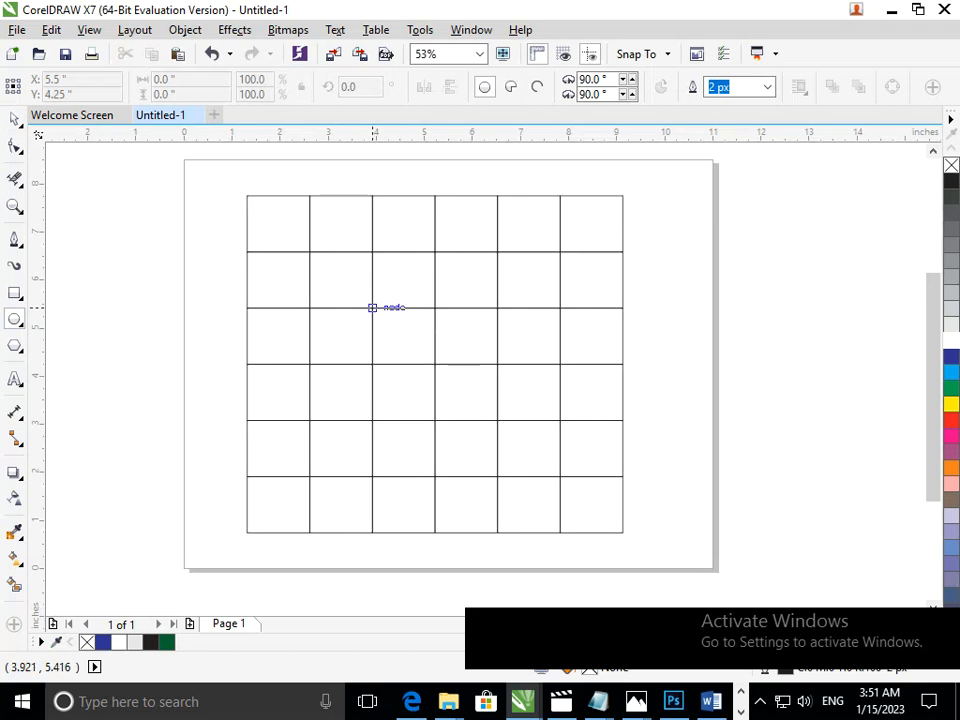
drag(372, 307, 454, 381)
right_click(466, 392)
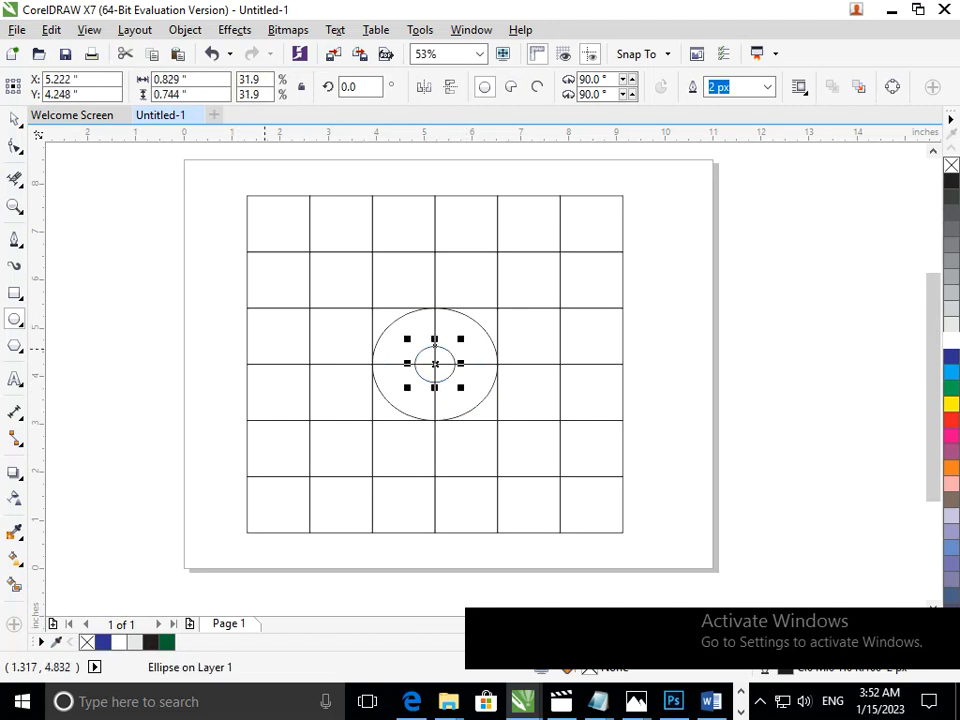
Copy the large centre ellipse onto the grid's upper-right block of four cells.
click(14, 119)
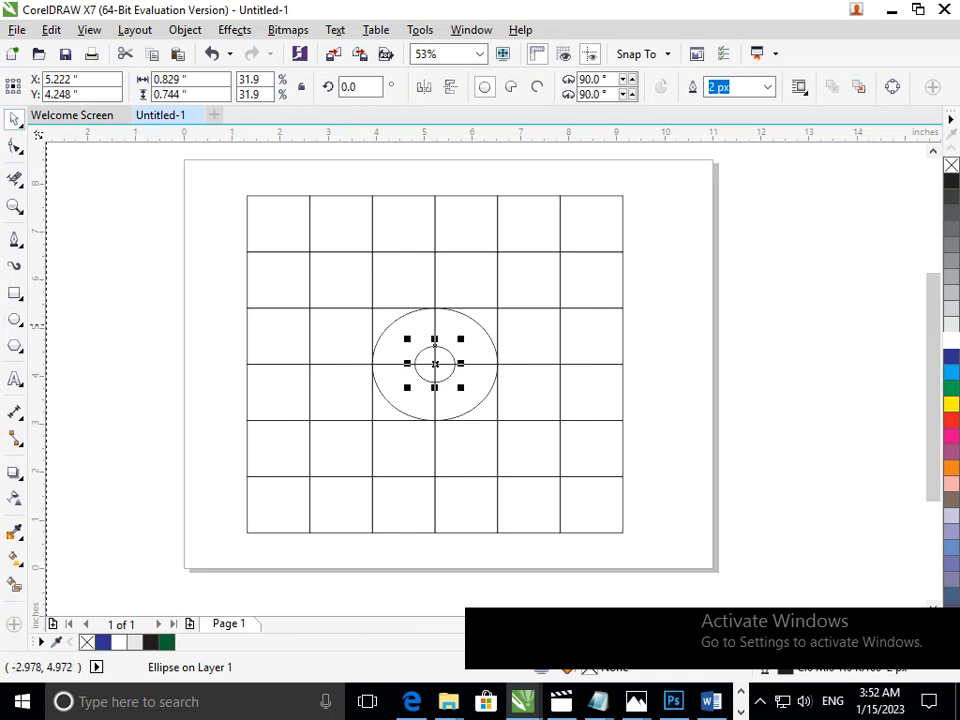
click(179, 401)
mouse_move(379, 387)
mouse_down()
mouse_move(471, 324)
mouse_move(496, 279)
mouse_move(506, 281)
mouse_move(496, 279)
mouse_up()
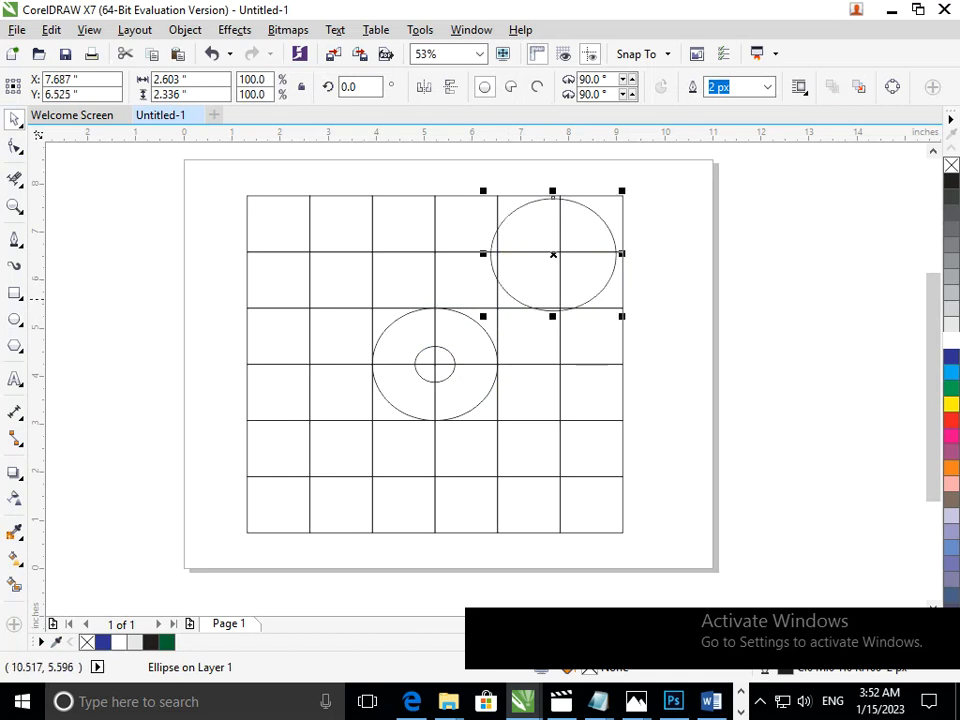
Nudge the copied ellipse right and up until it fits the upper-right block of four cells.
key(Right)
key(Right)
key(Right)
key(Right)
key(Right)
key(Right)
key(Right)
key(Right)
key(Right)
key(Right)
key(Right)
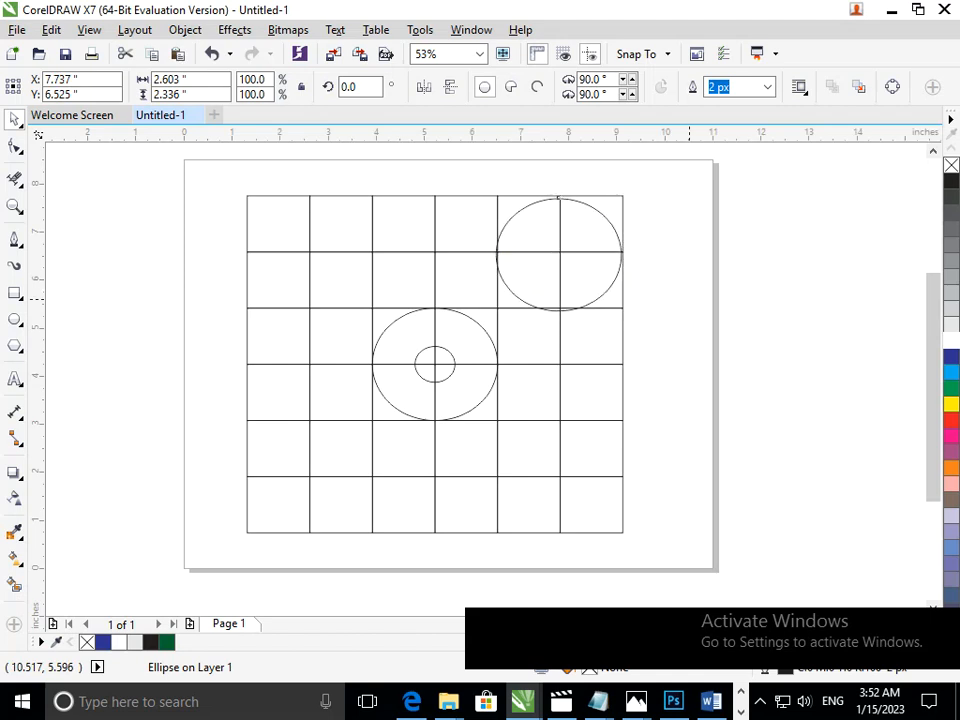
key(Up)
key(Up)
key(Up)
key(Up)
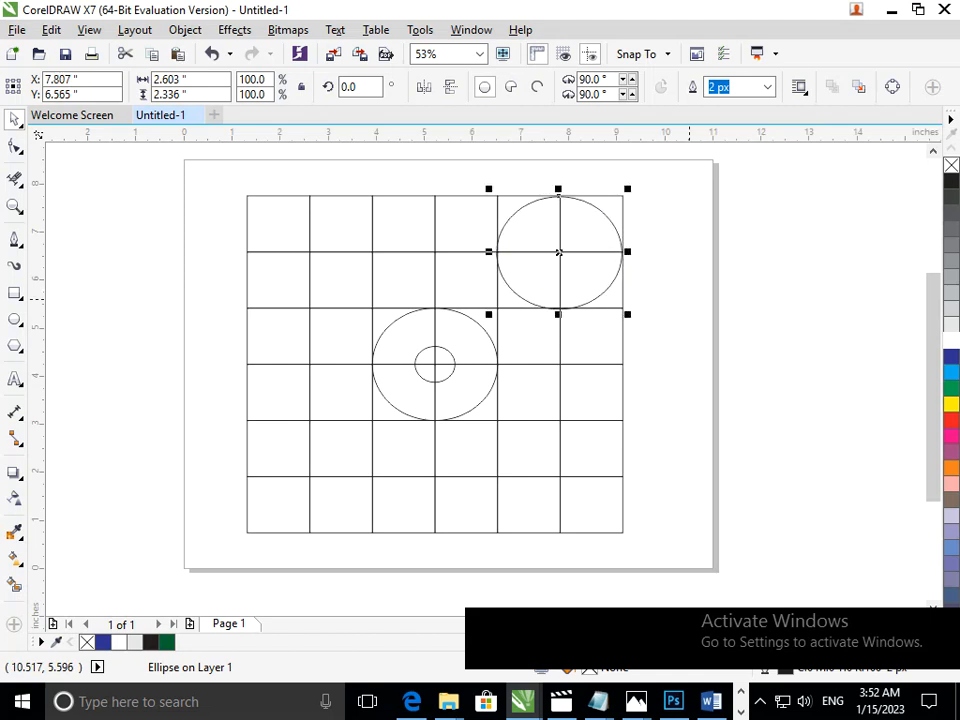
key(Escape)
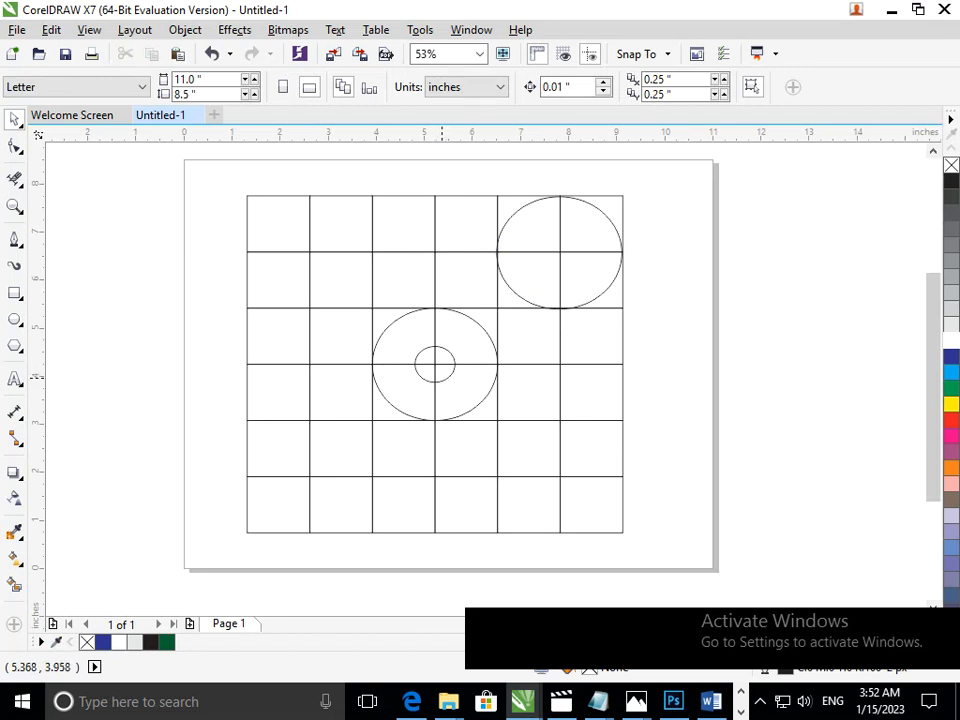
Move the small centre ellipse into the fifth-column, second-row cell and enlarge it to fill the cell, about 1.30 × 1.17 inches.
drag(440, 378, 506, 308)
mouse_move(539, 268)
mouse_down()
mouse_move(512, 285)
mouse_move(529, 279)
mouse_up()
key(z)
drag(407, 208, 639, 349)
drag(376, 489, 395, 476)
drag(395, 300, 653, 458)
key(F3)
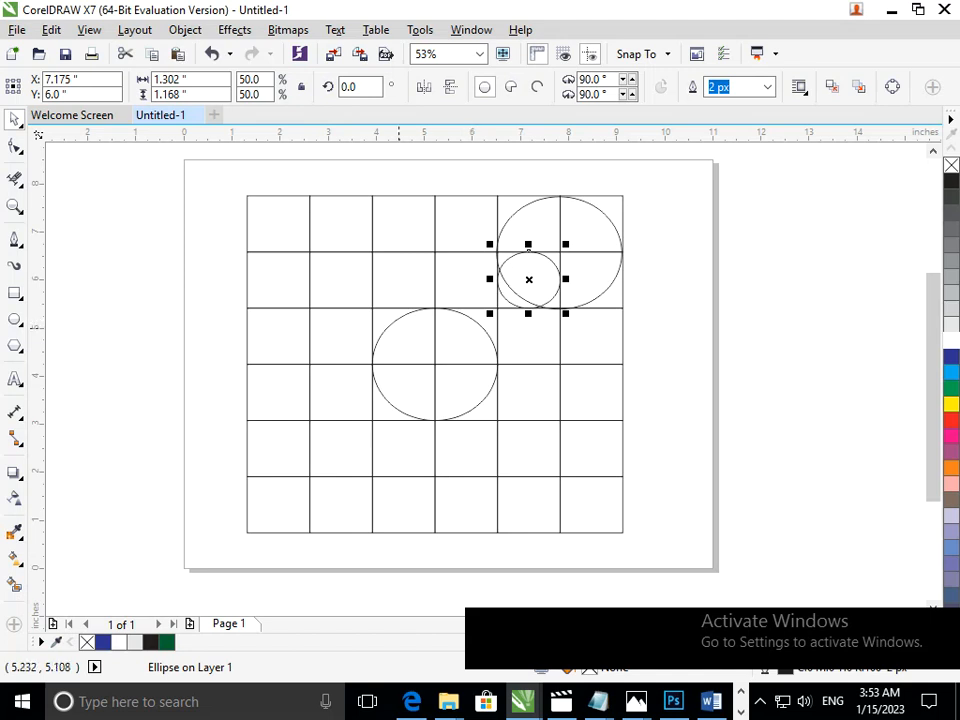
Move the large centre ellipse to the upper-left four cells and place two copies in the two right columns, spanning rows four–five and five–six.
drag(370, 365, 250, 251)
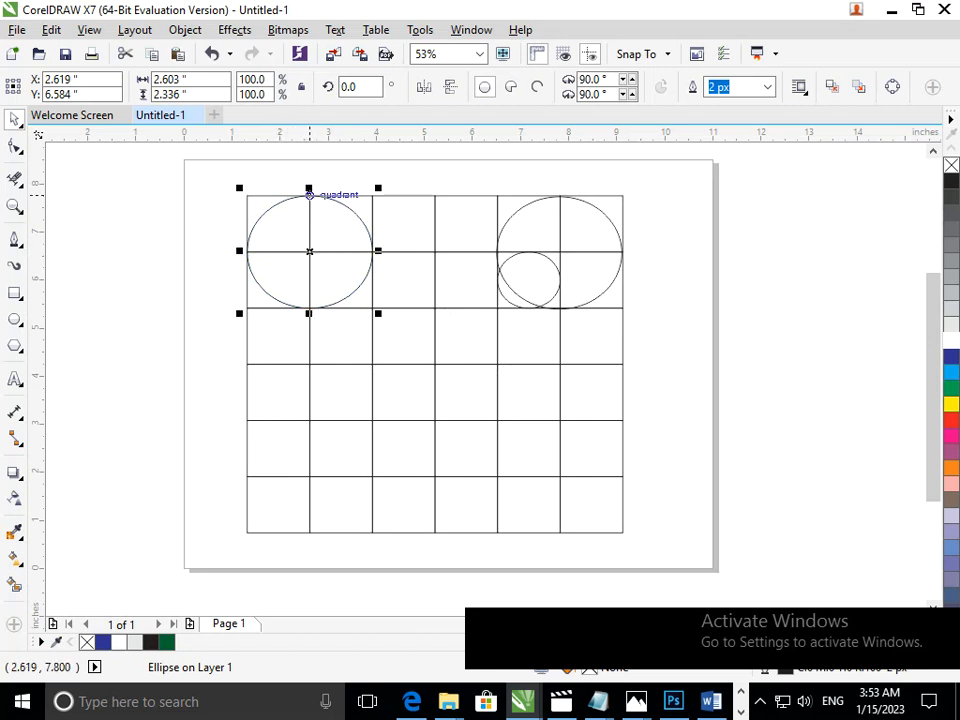
drag(310, 195, 309, 245)
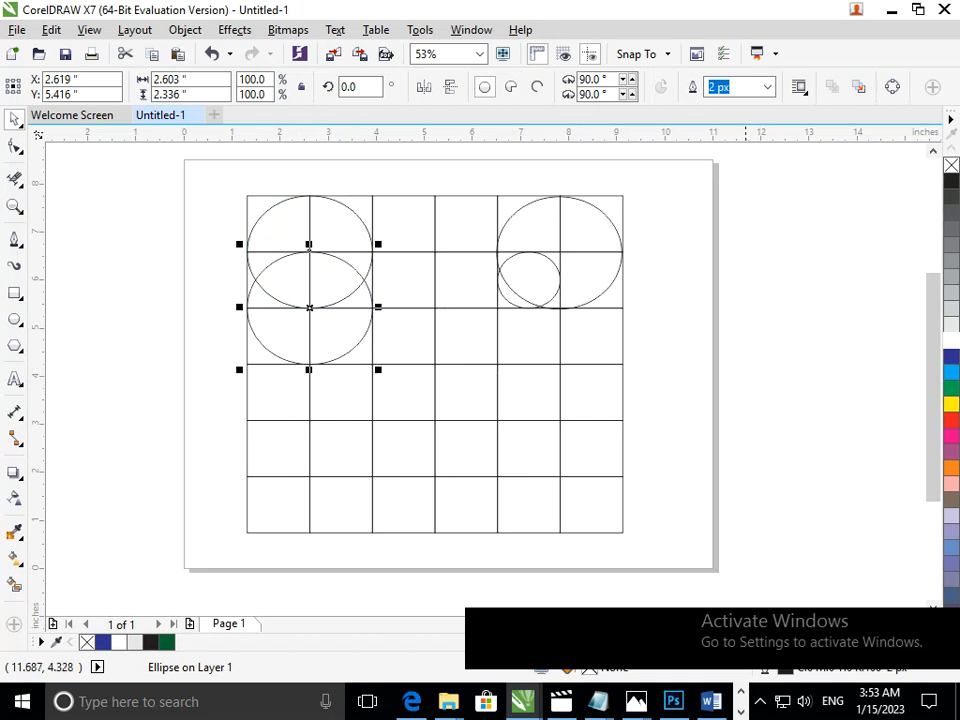
drag(318, 324, 571, 442)
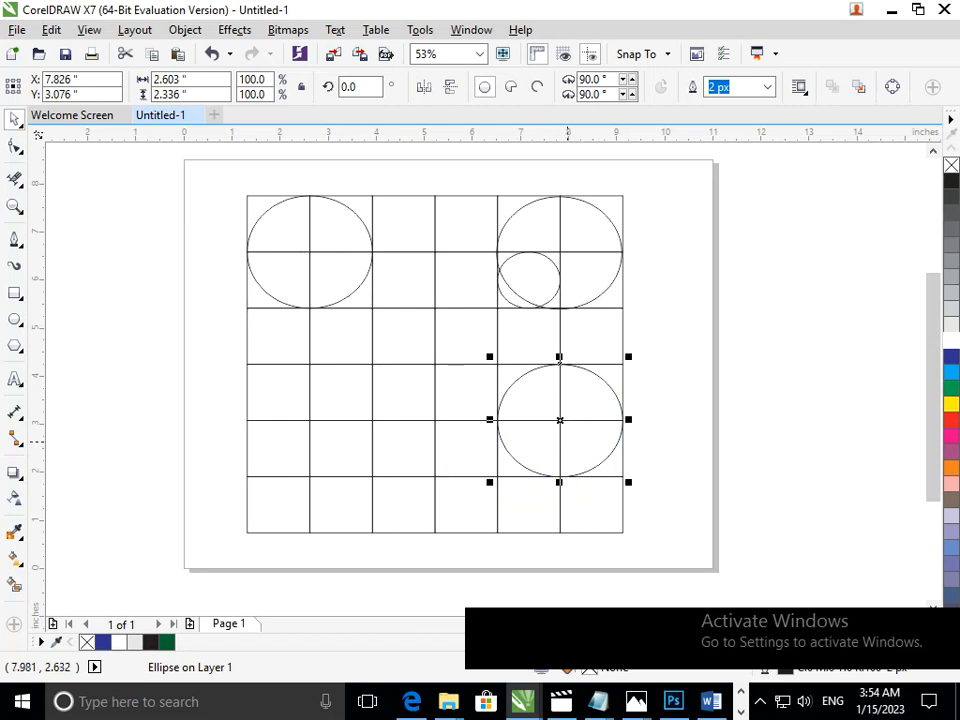
drag(560, 420, 559, 476)
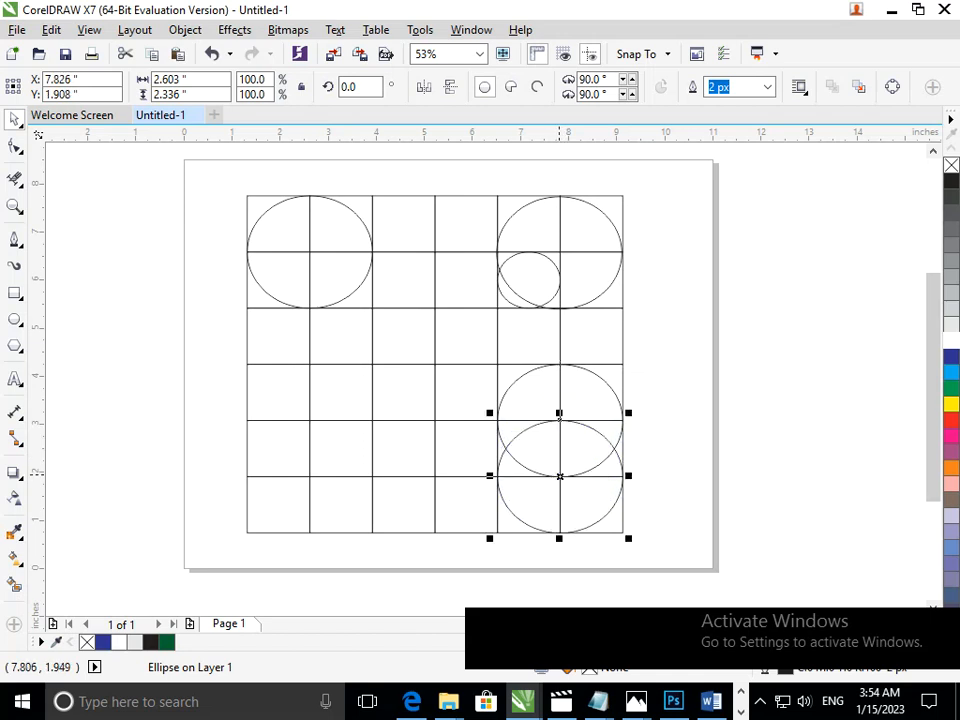
drag(534, 472, 528, 392)
drag(558, 196, 556, 367)
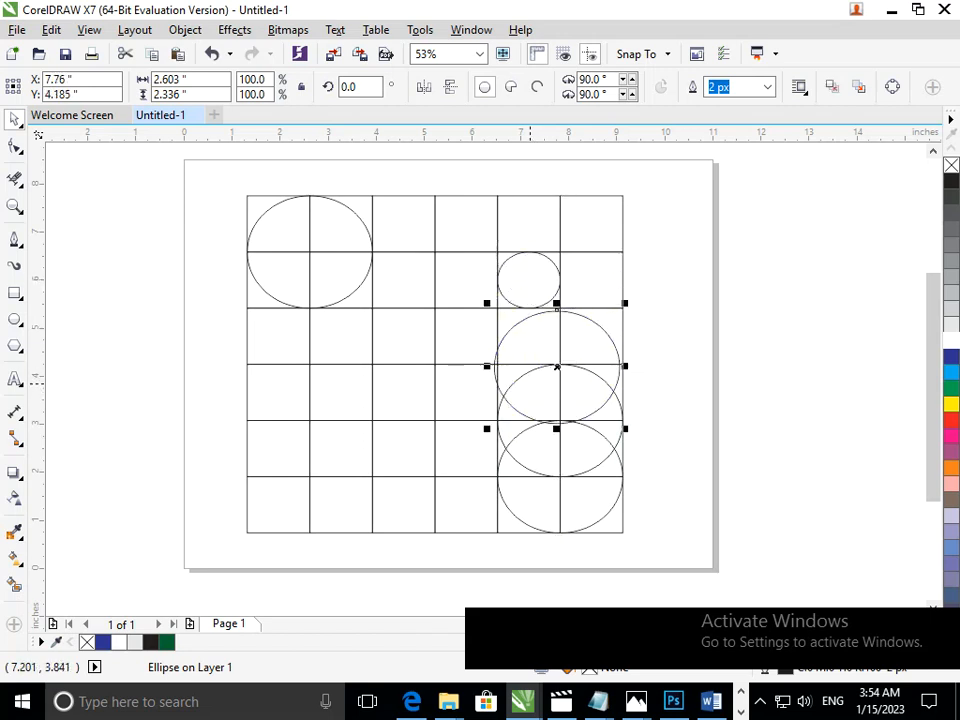
key(ctrl+z)
click(661, 346)
Copy the small ellipse into the fifth-column, fifth-row cell and the upper-left ellipse onto the lower-left block of four cells.
drag(505, 299, 504, 419)
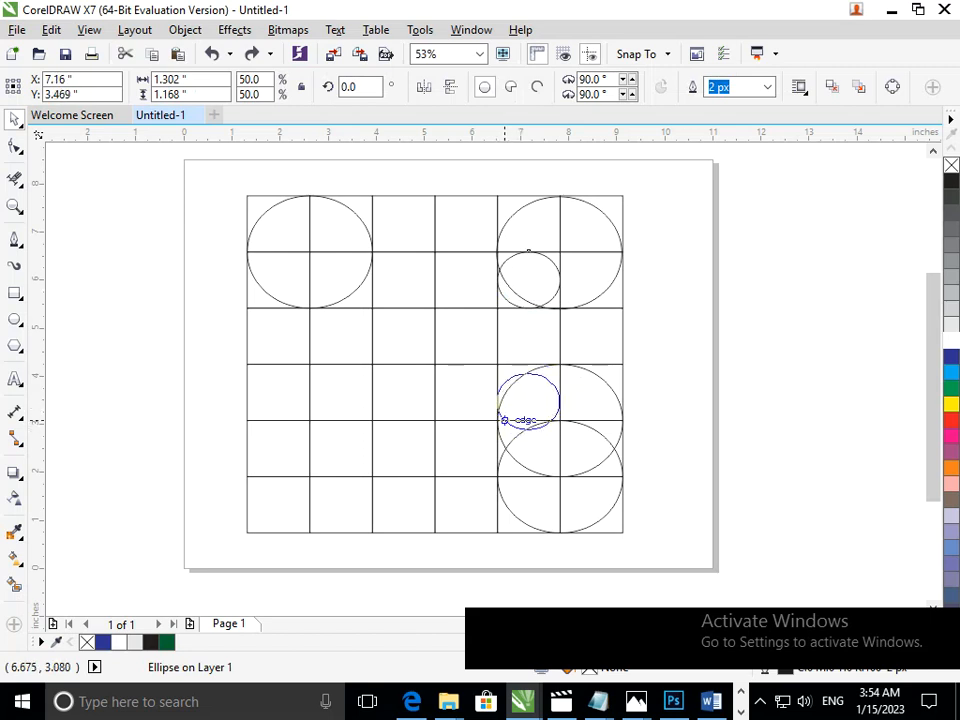
drag(504, 419, 505, 467)
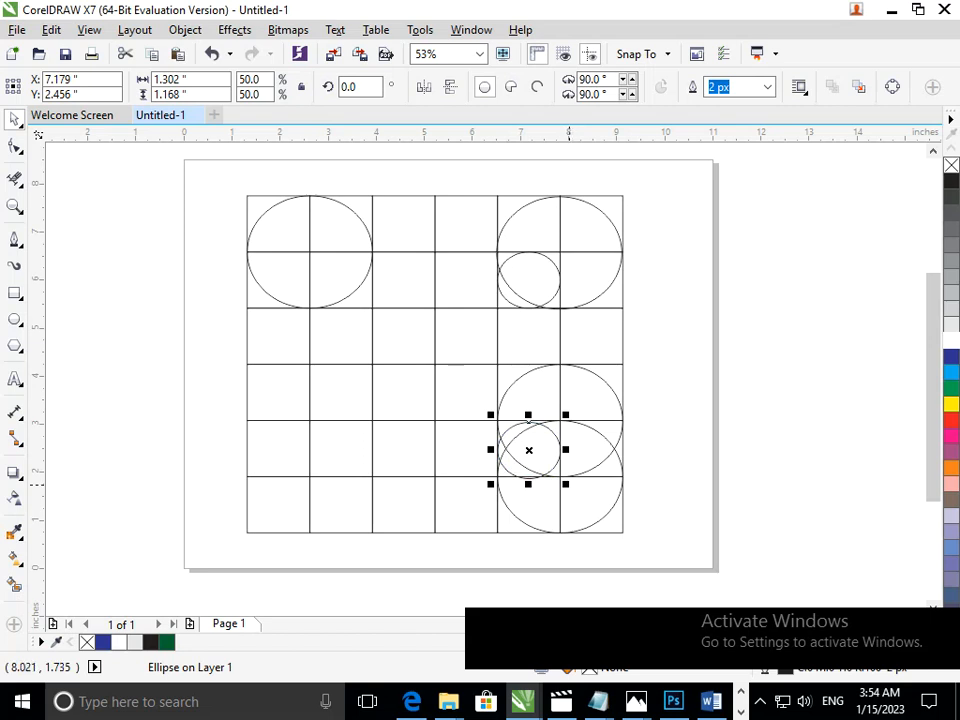
drag(327, 253, 320, 460)
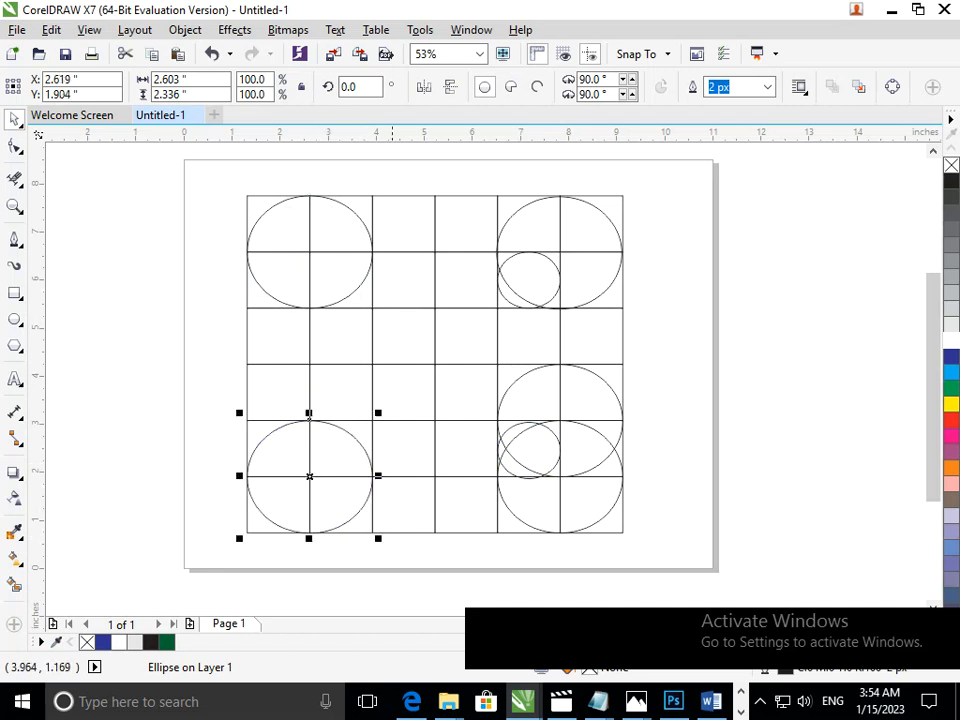
Draw a rectangle around the four centre cells of the grid.
click(14, 293)
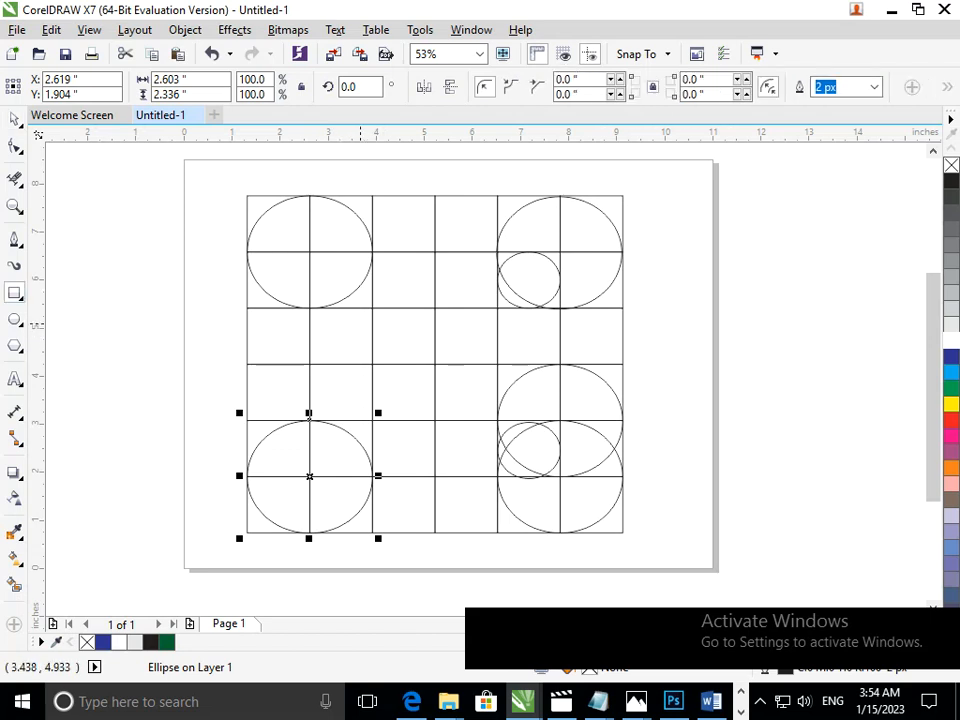
drag(373, 309, 497, 420)
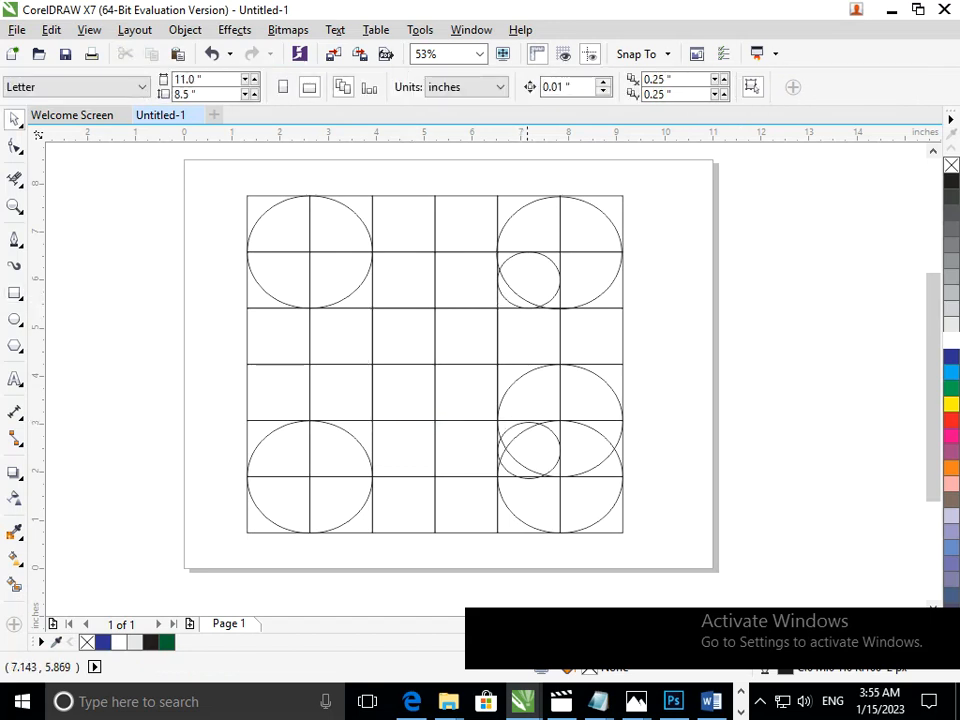
drag(528, 272, 458, 325)
key(ctrl+z)
click(685, 334)
Copy the small upper ellipse into the upper-right cell of the central four-cell block.
click(506, 298)
drag(508, 296, 446, 356)
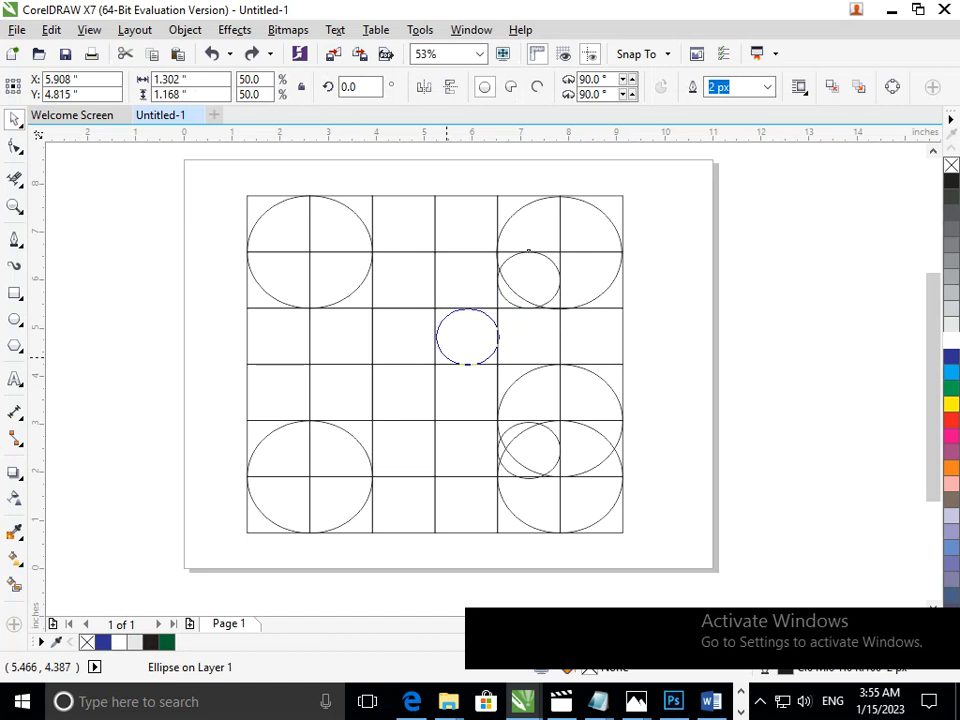
drag(446, 356, 446, 356)
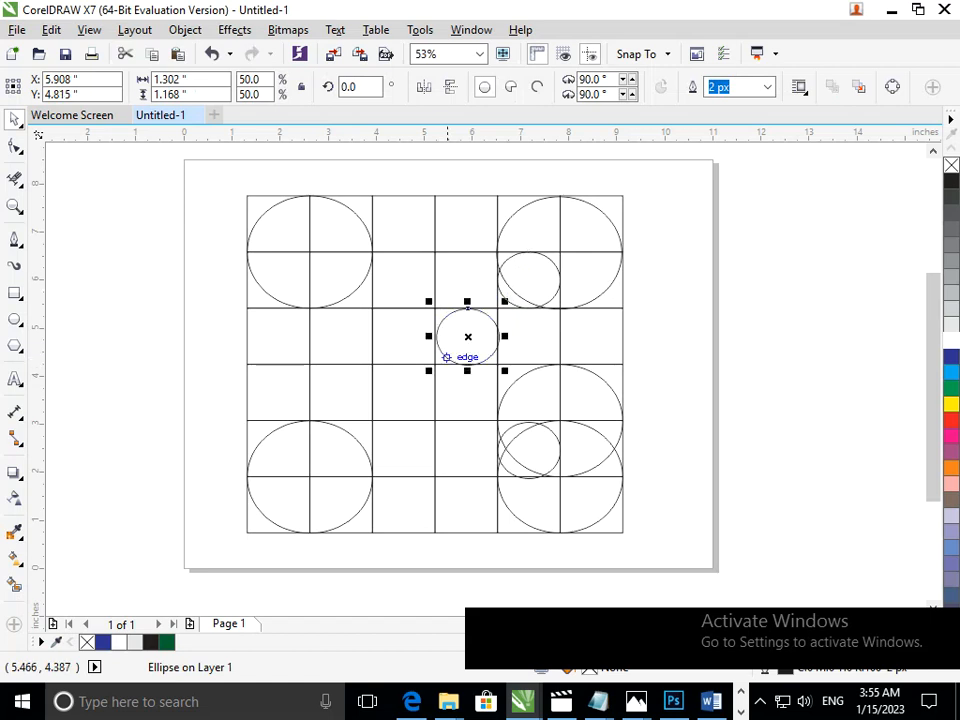
Shrink the copied ellipse to about 0.65 × 0.58 inches in its cell's outer corner and duplicate it into the central block's lower-right corner.
drag(427, 370, 482, 404)
click(634, 381)
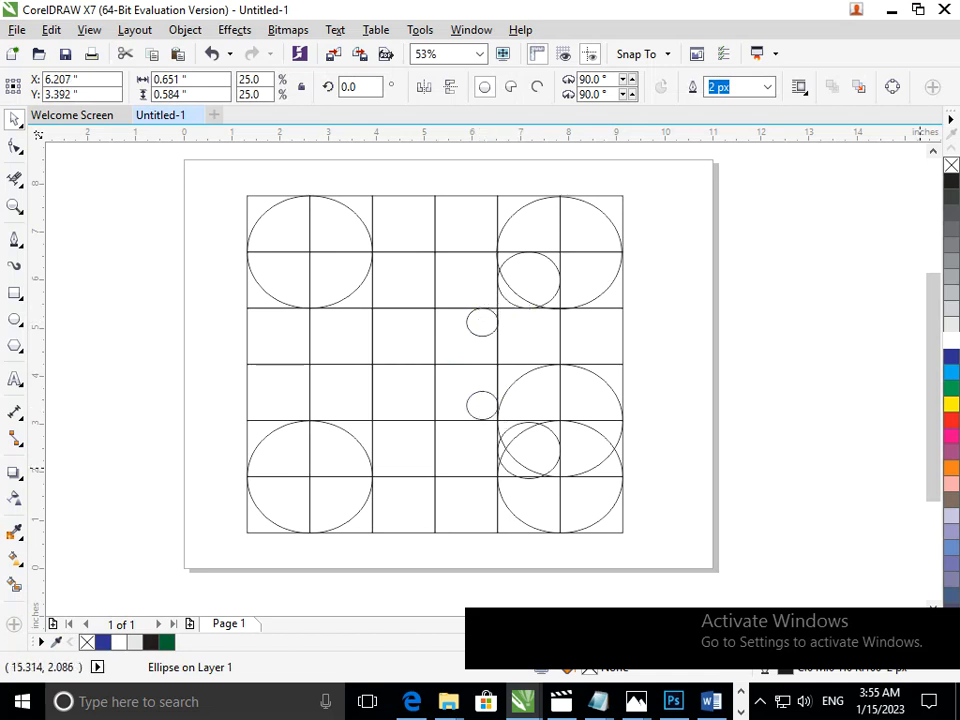
key(Escape)
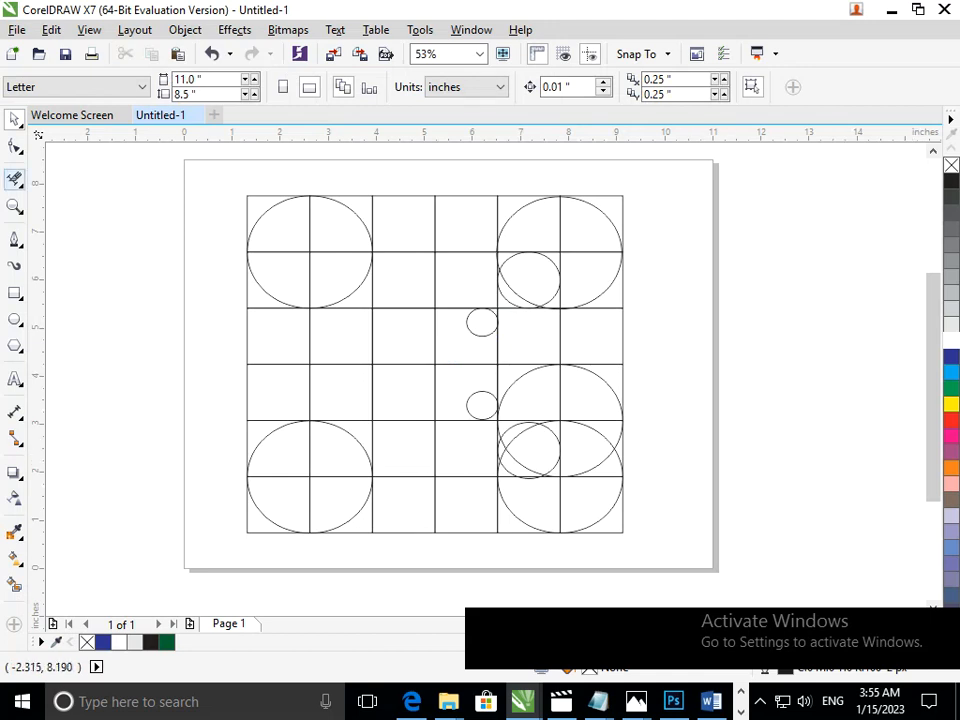
Delete the inner line and arc segments across the top row and the square corner outside the small upper-right ellipse with Virtual Segment Delete.
click(14, 179)
drag(586, 230, 295, 228)
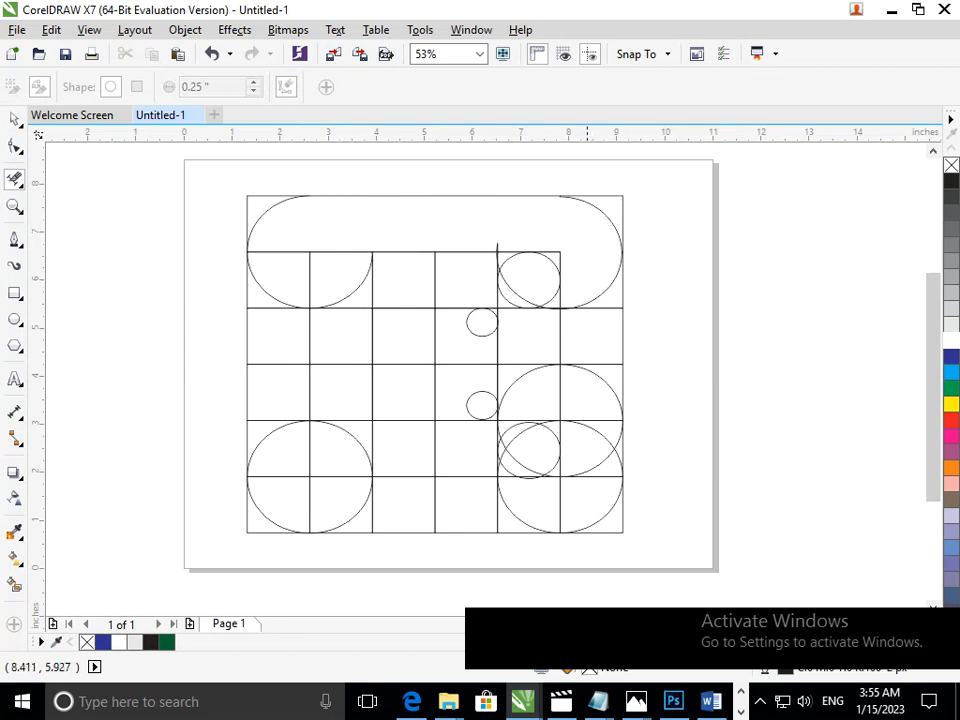
click(558, 257)
Copy the lower-left ellipse upward so it spans rows two and three in the two left columns.
key(space)
drag(310, 476, 309, 308)
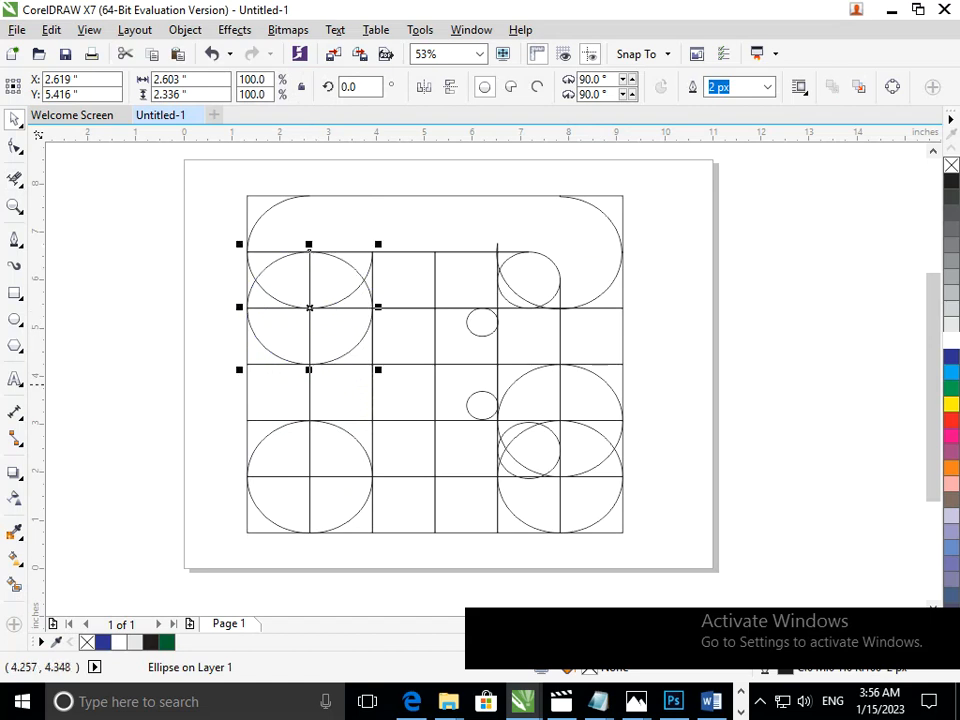
key(Escape)
Delete the grid segments and overlapping arcs inside the left halves of the two upper-left ellipses.
key(space)
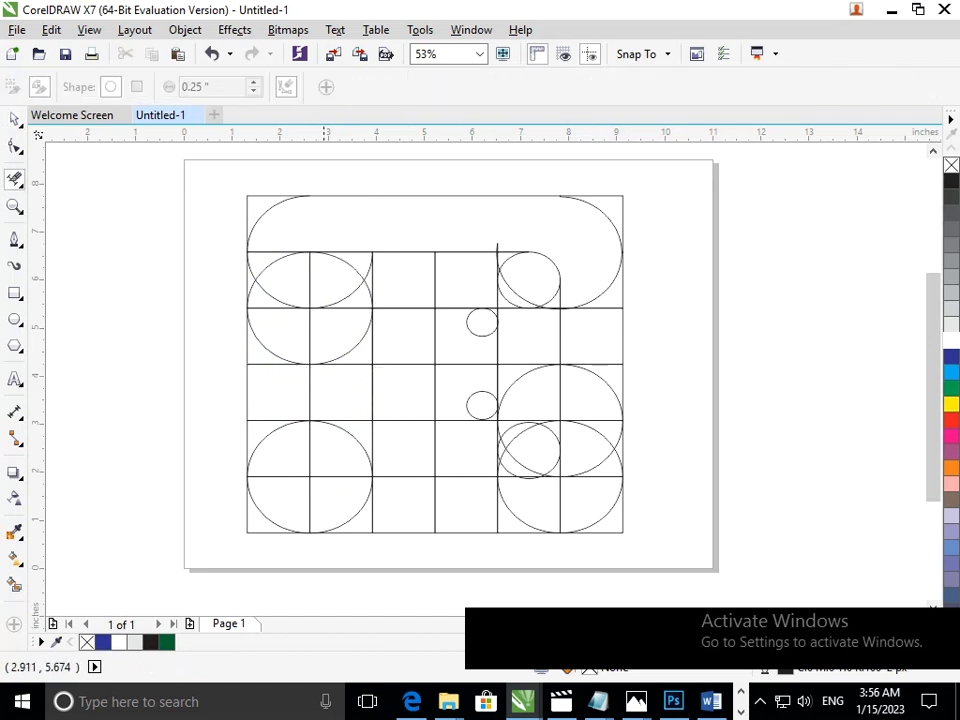
click(279, 246)
click(279, 311)
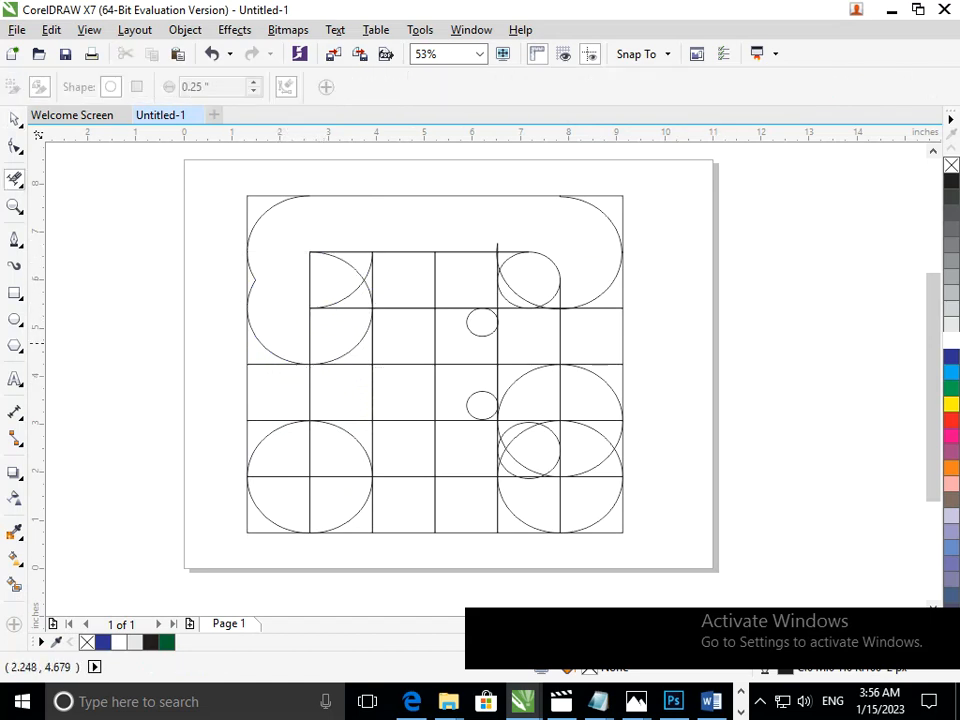
click(255, 287)
Delete the inner segments in the right halves of the two lower-right ellipses and the vertical segments along the bottom row.
click(579, 414)
click(578, 509)
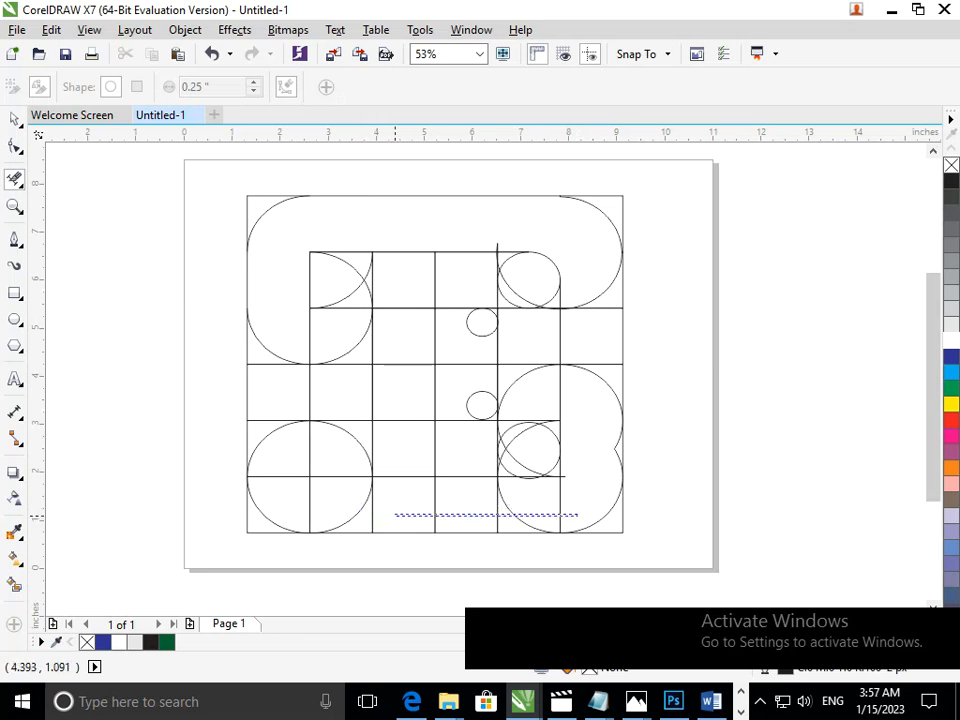
click(395, 515)
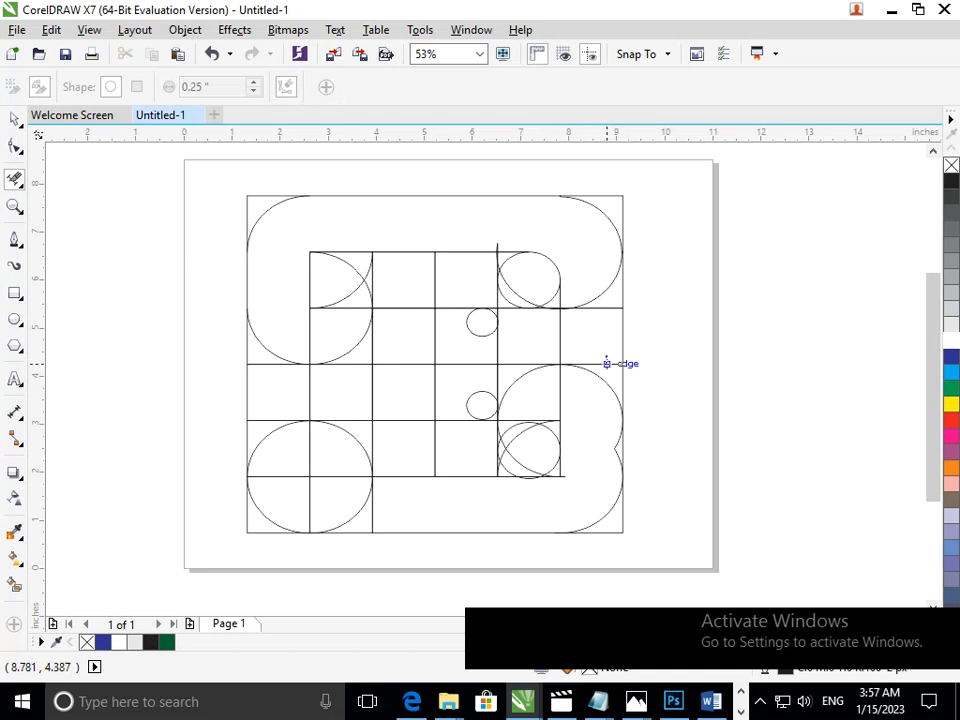
Delete the two short arc segments forming the notch where the lower-right ellipses meet at the right edge.
drag(573, 463, 631, 436)
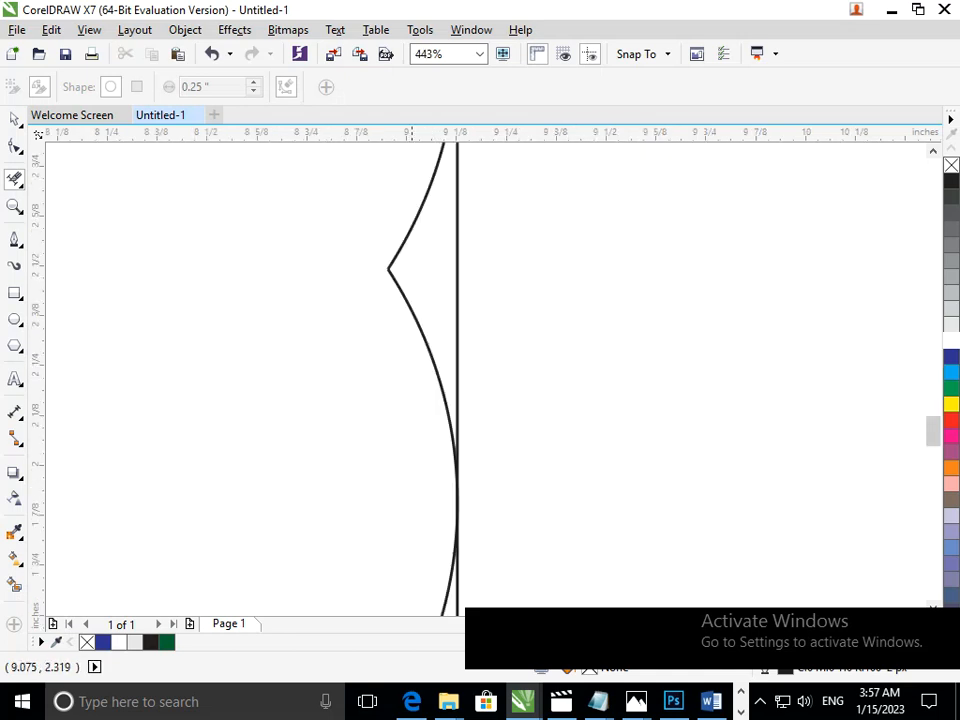
click(412, 309)
click(389, 263)
key(F3)
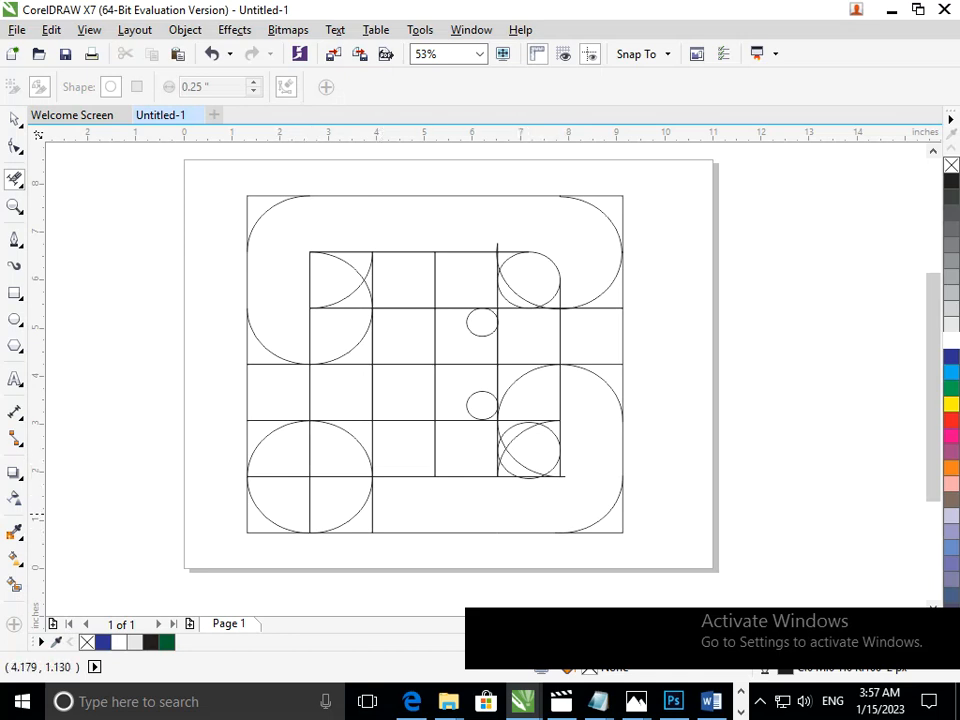
Delete the inner segments in the lower-left ellipse's bottom half, its outer lower-left arc and the horizontal segment above it.
drag(392, 514, 291, 492)
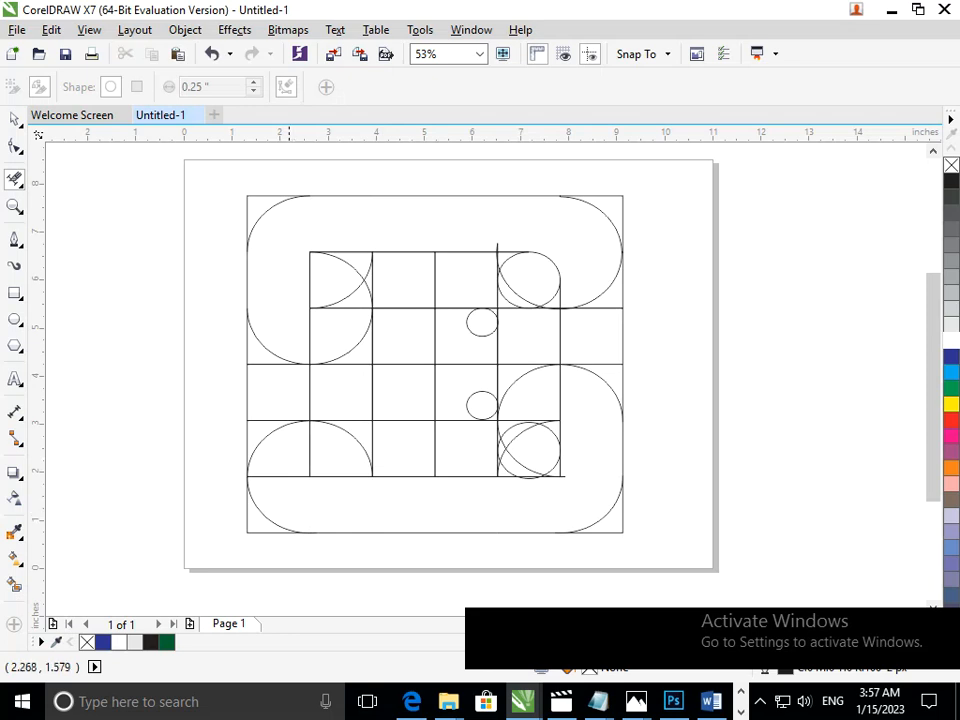
click(262, 518)
click(278, 475)
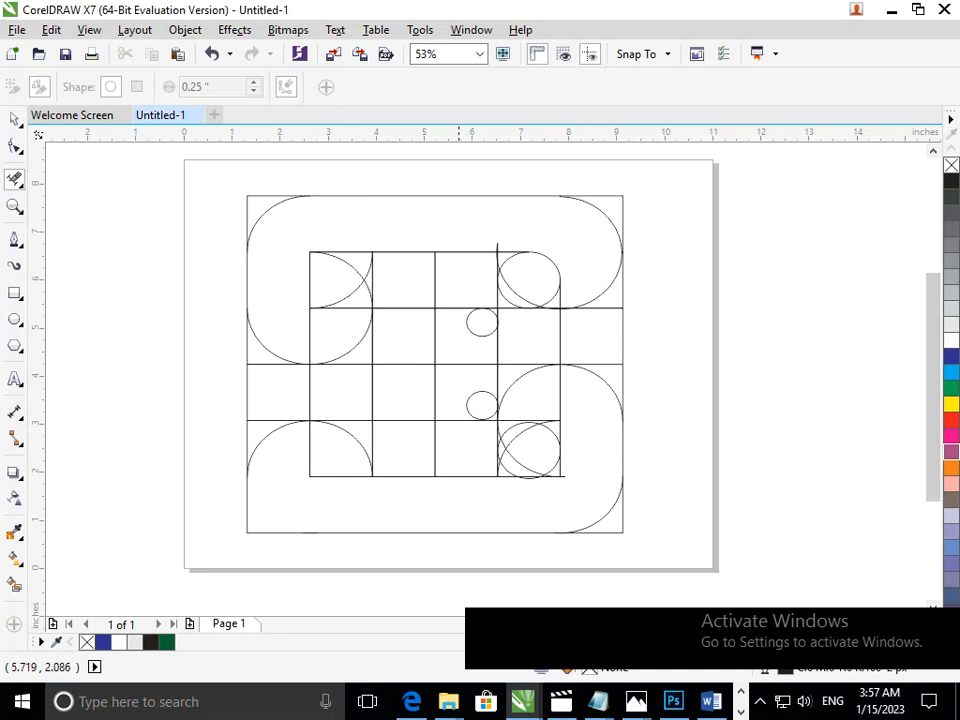
Create filled shapes from the closed lower and upper rounded bands with Smart Fill and colour both purple.
click(14, 584)
click(411, 504)
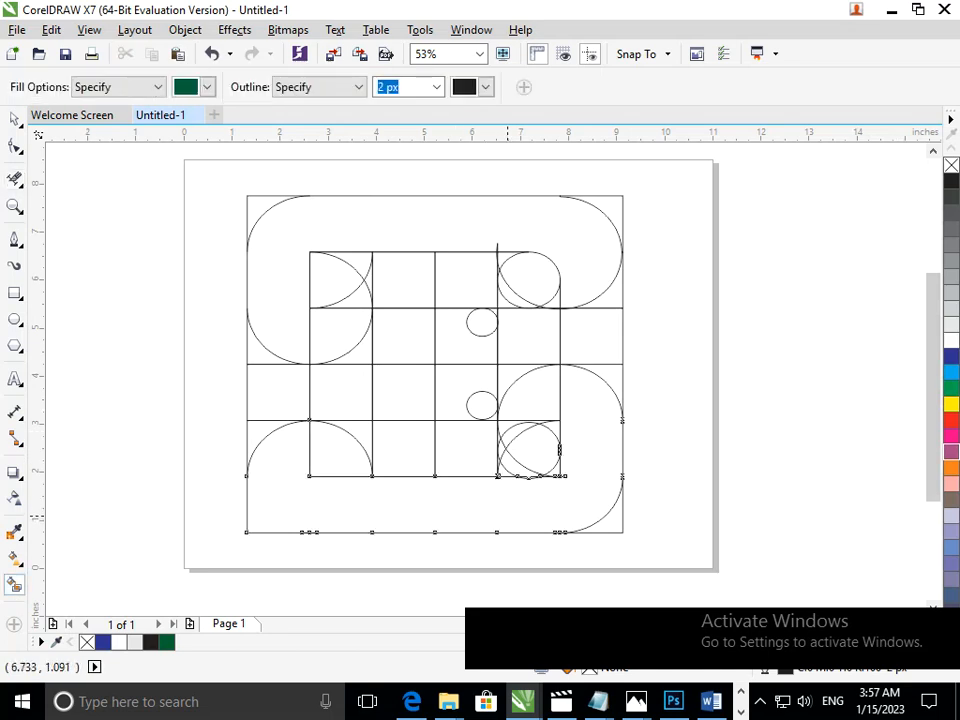
click(951, 452)
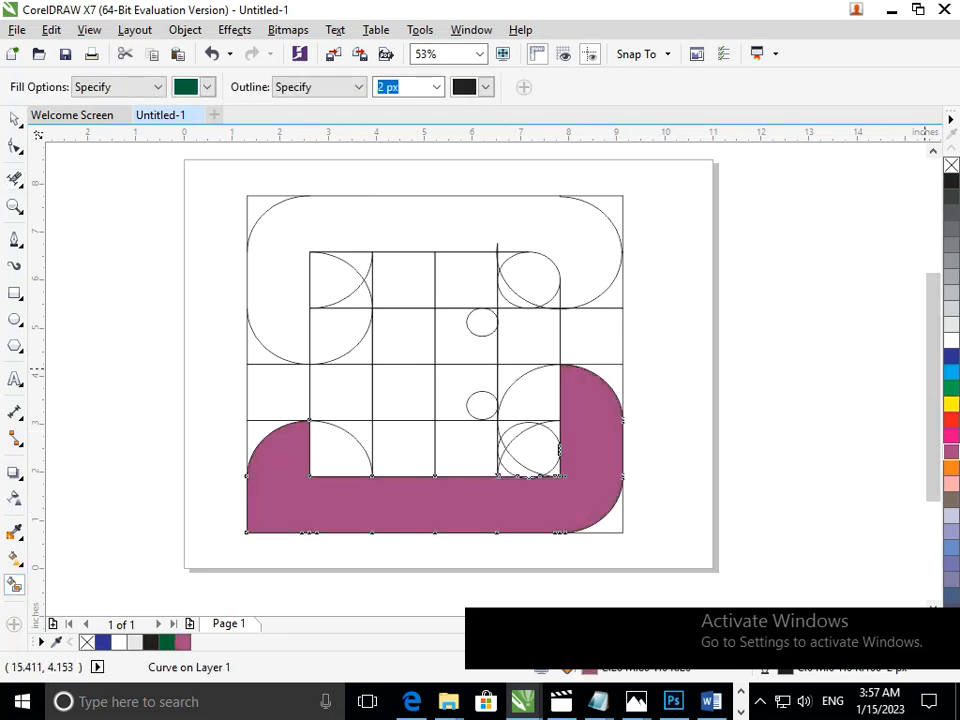
click(598, 241)
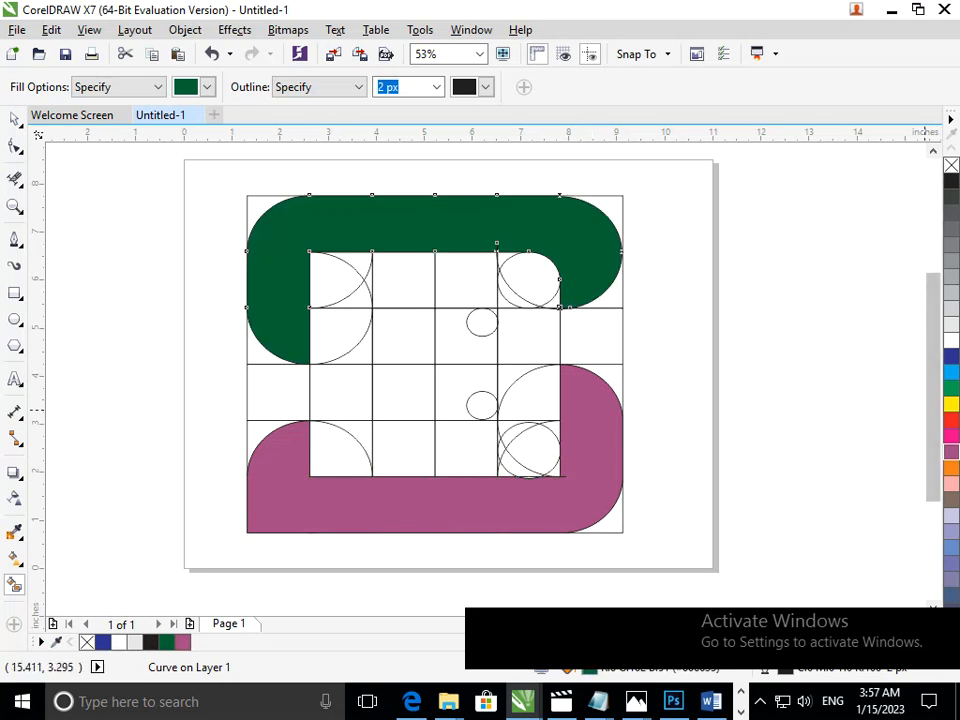
click(951, 452)
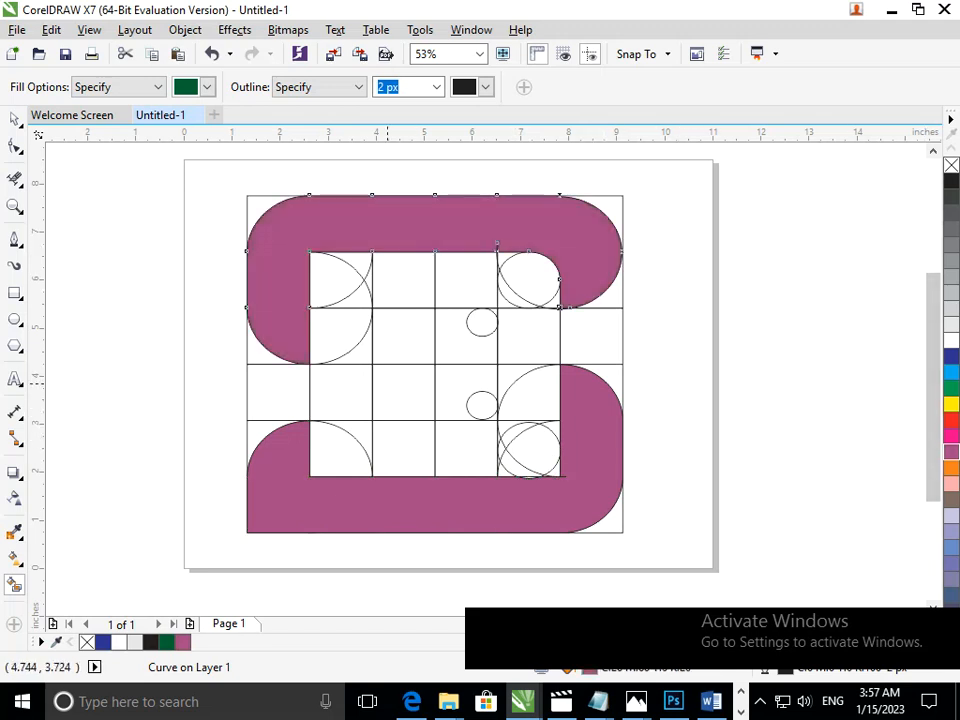
Try to fill the four central grid cells with Smart Fill and undo those fills.
click(407, 392)
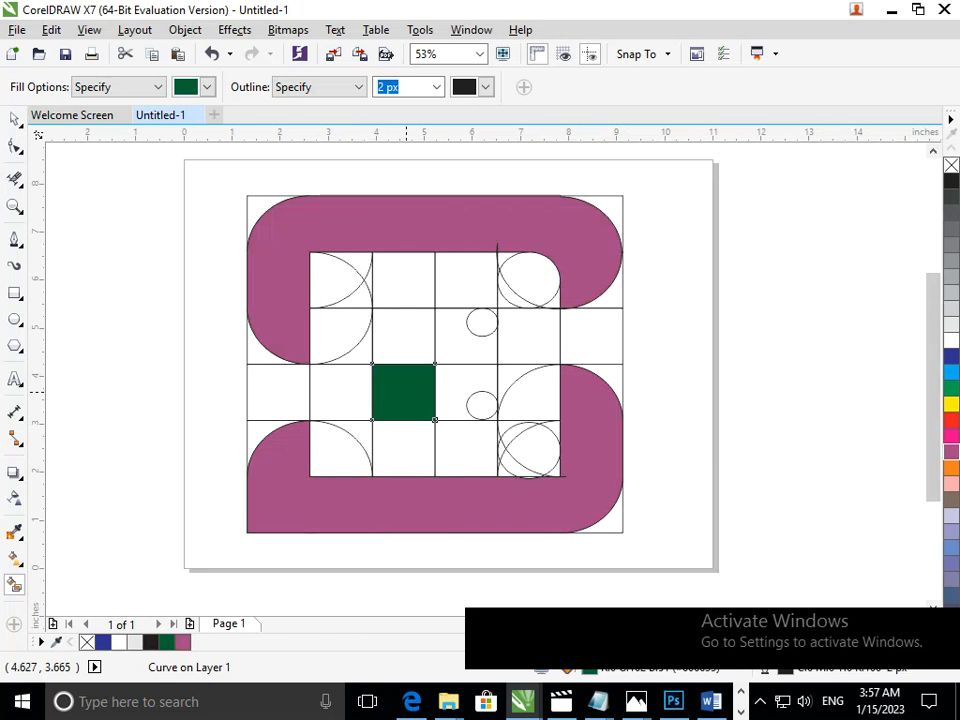
click(451, 389)
click(466, 343)
click(412, 338)
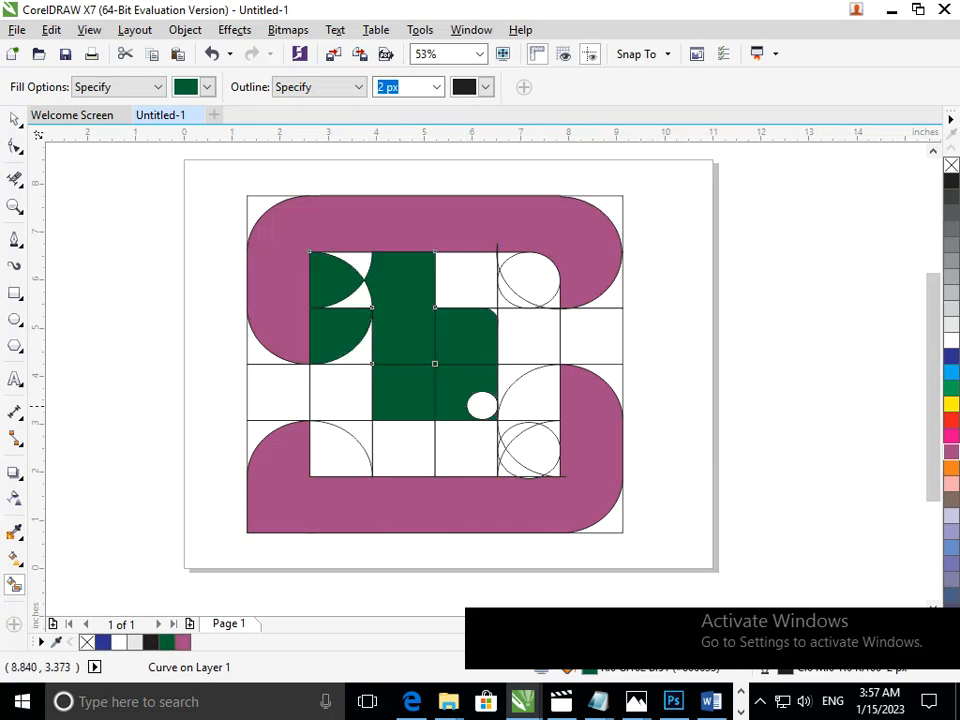
key(ctrl+z)
key(ctrl+z)
key(ctrl+z)
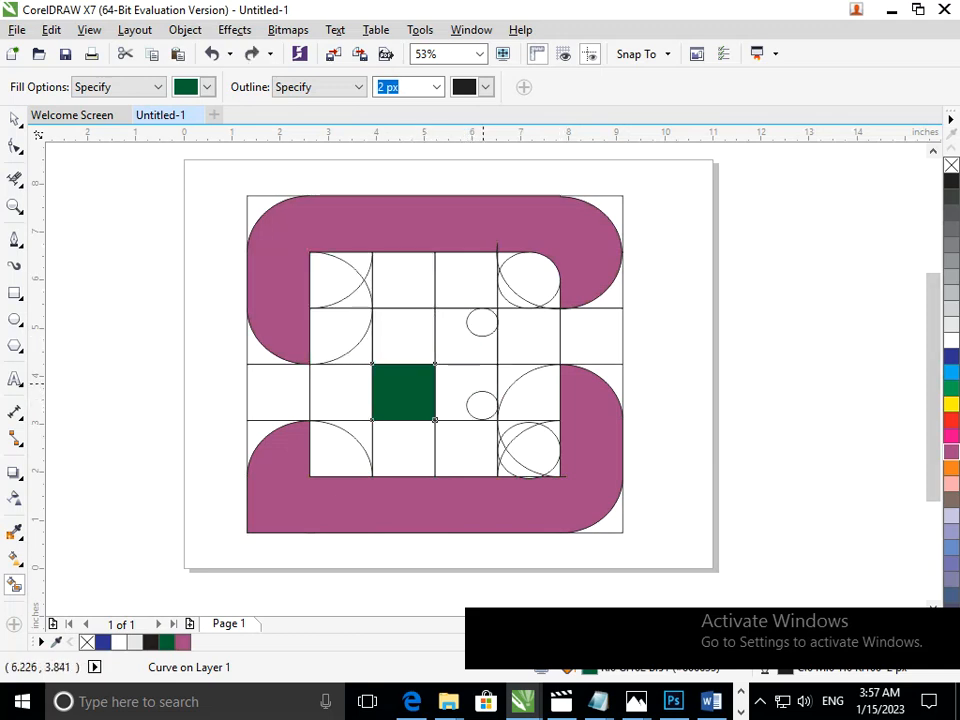
key(ctrl+z)
Draw a rectangle over the four central grid cells, try the blue and purple fills on it and delete the rectangle.
click(15, 292)
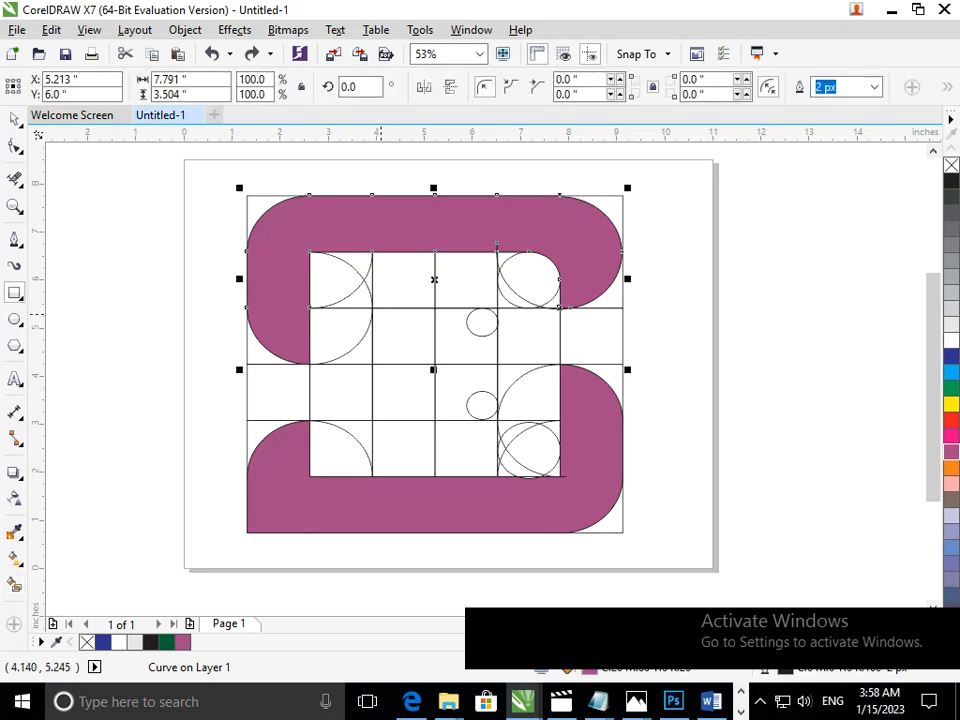
drag(371, 306, 497, 420)
click(951, 371)
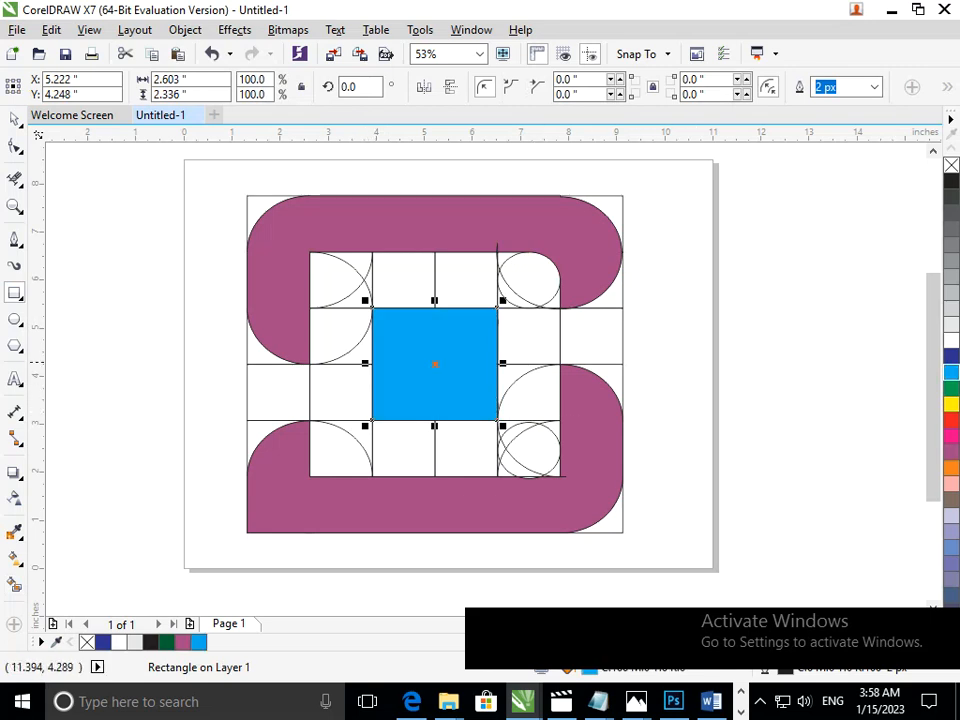
click(951, 452)
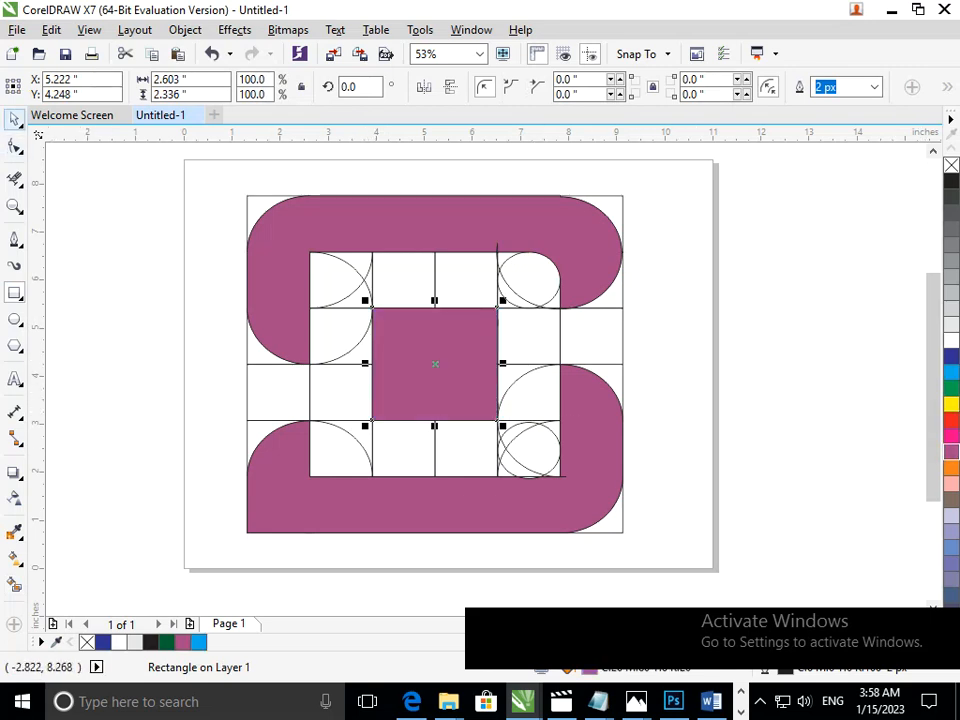
click(14, 119)
click(72, 230)
scroll(423, 396, down, 1)
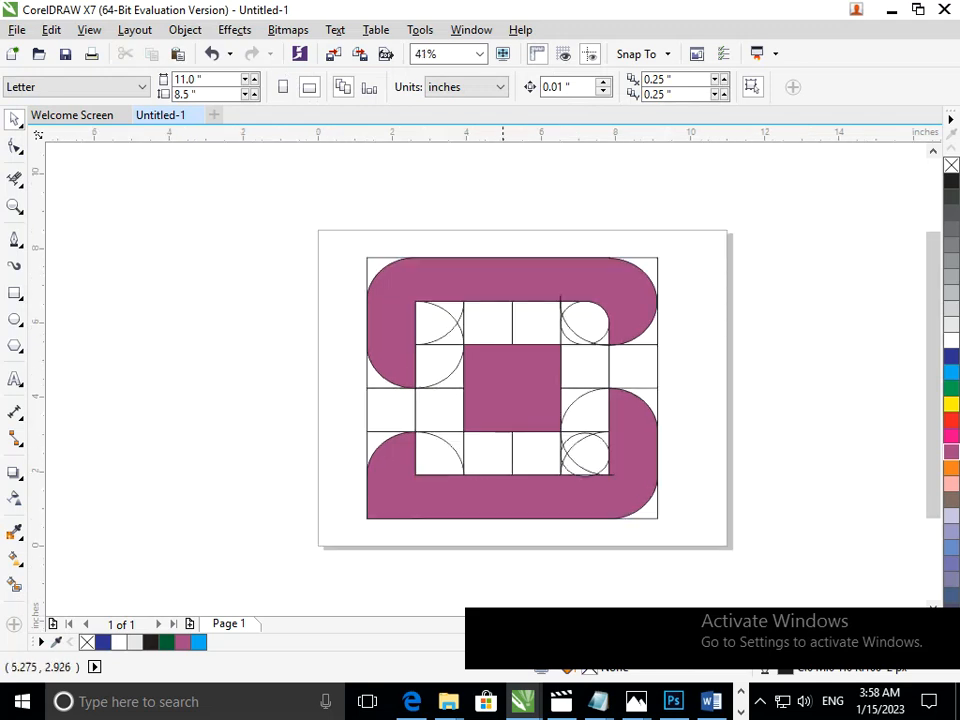
key(ctrl+z)
key(ctrl+z)
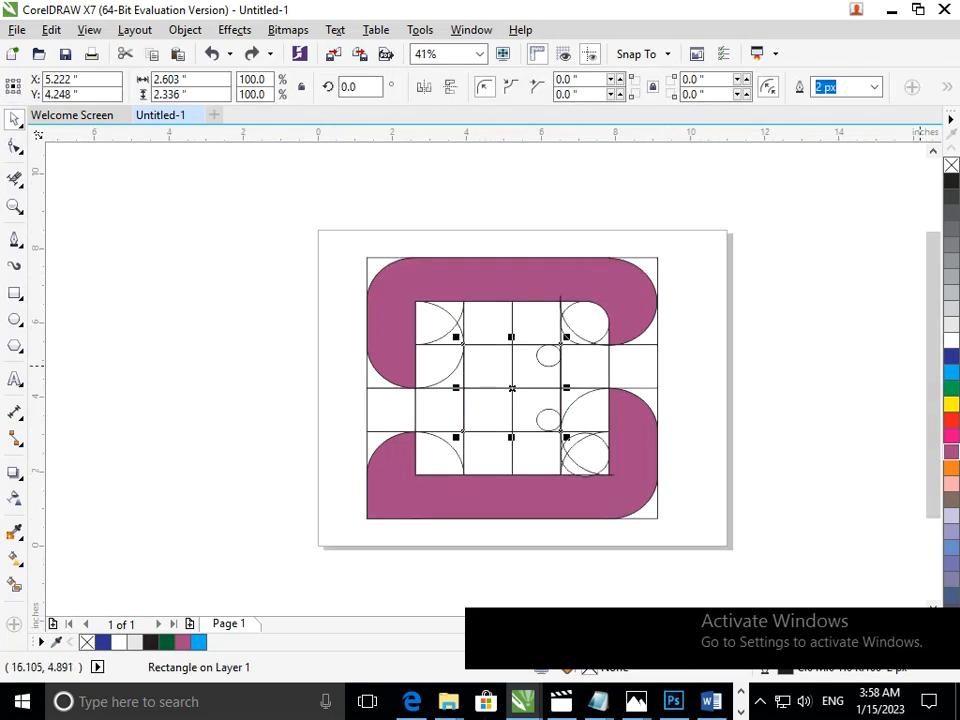
click(951, 450)
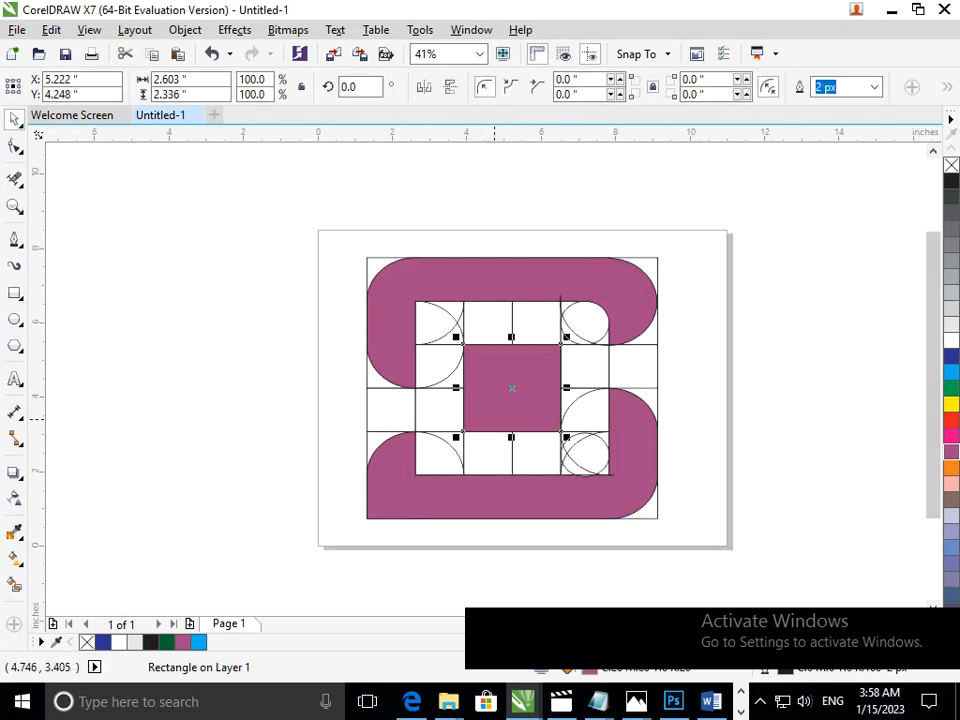
key(Delete)
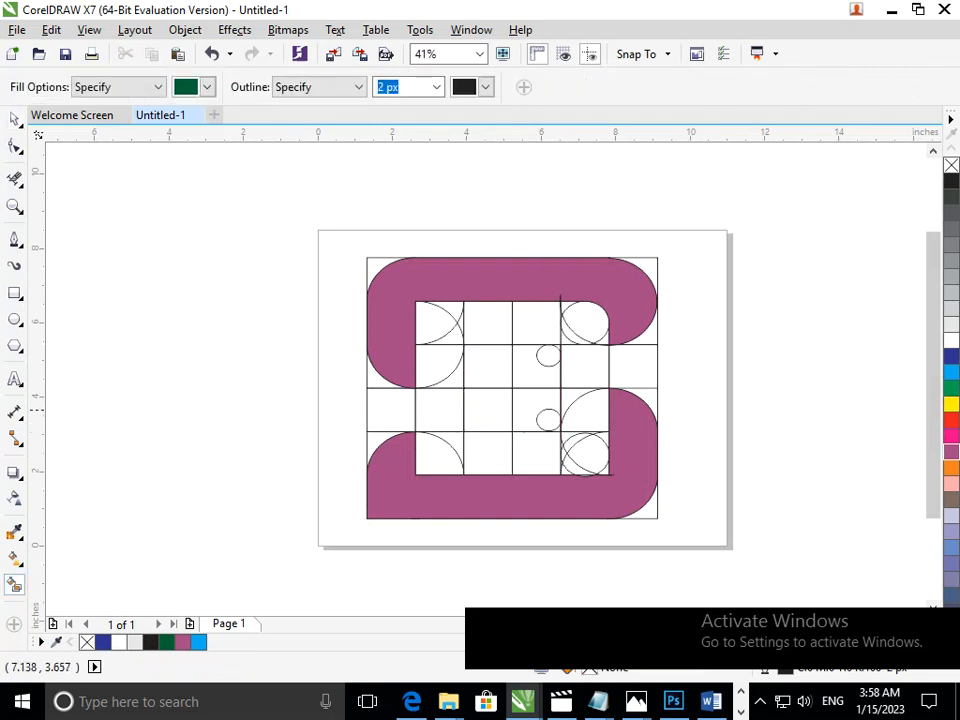
click(525, 408)
key(ctrl+z)
key(ctrl+shift+z)
key(ctrl+z)
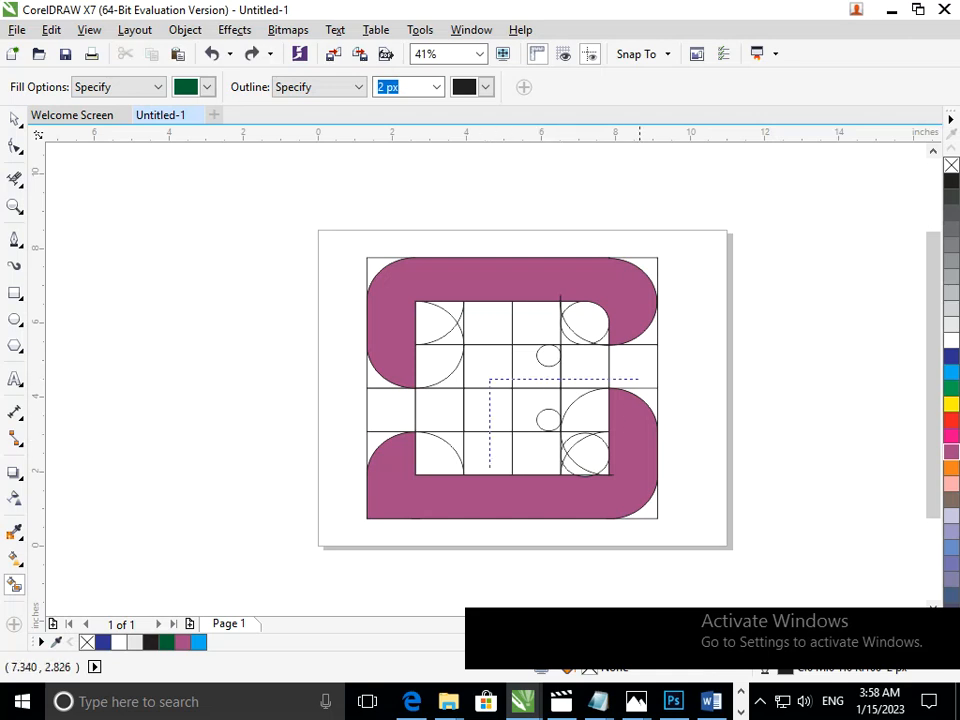
scroll(545, 415, up, 5)
scroll(545, 415, down, 5)
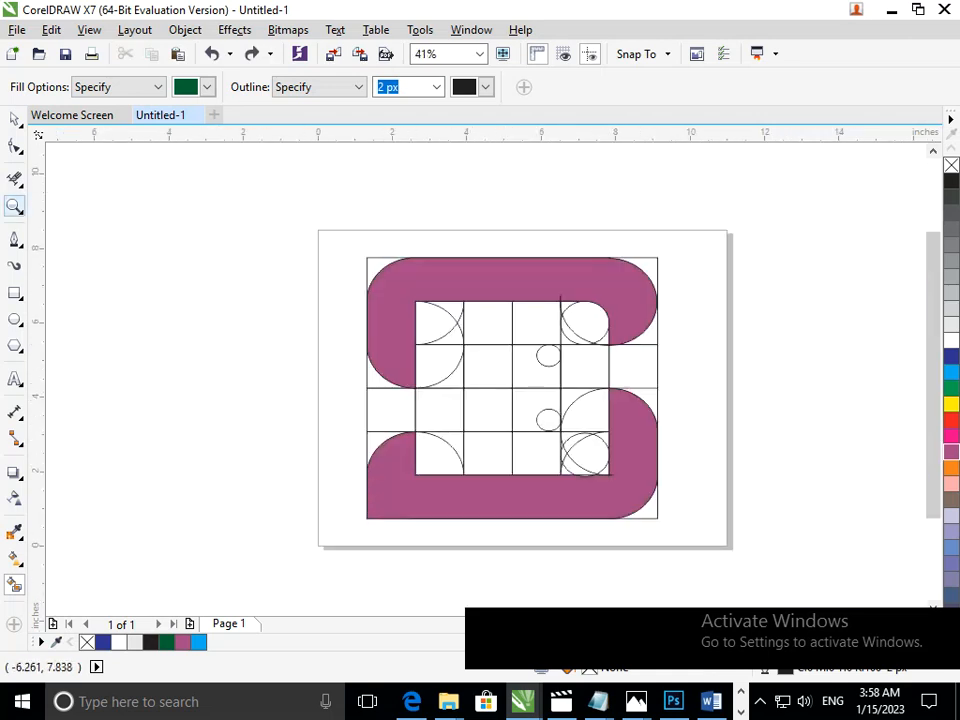
Draw a rectangle about 2.6 by 2.34 inches over the four central grid cells and fill it purple.
click(14, 292)
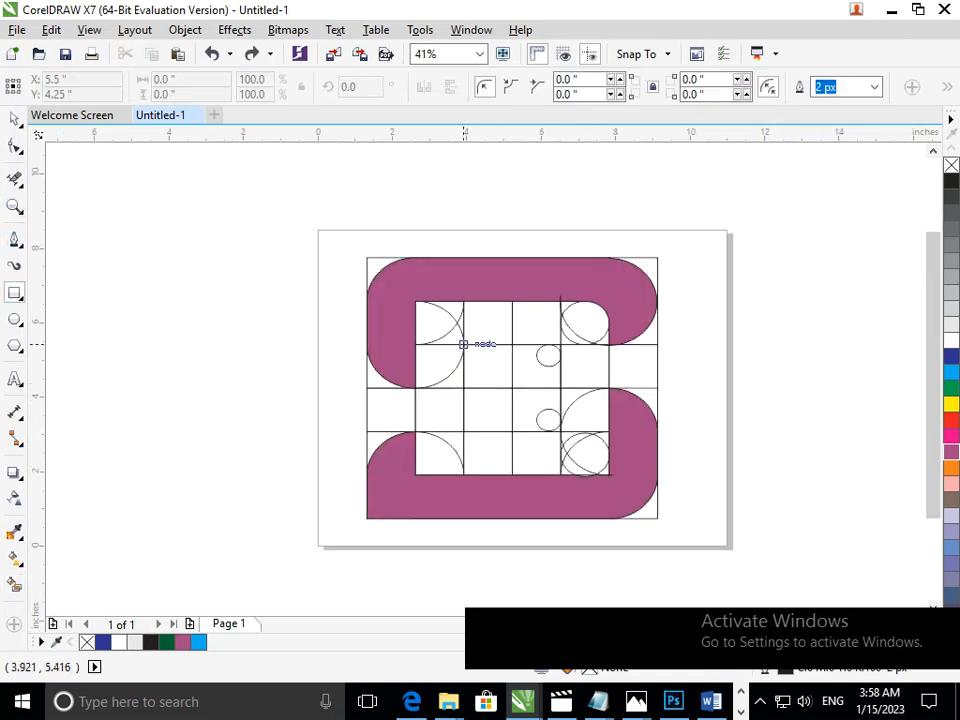
drag(456, 337, 566, 437)
click(951, 452)
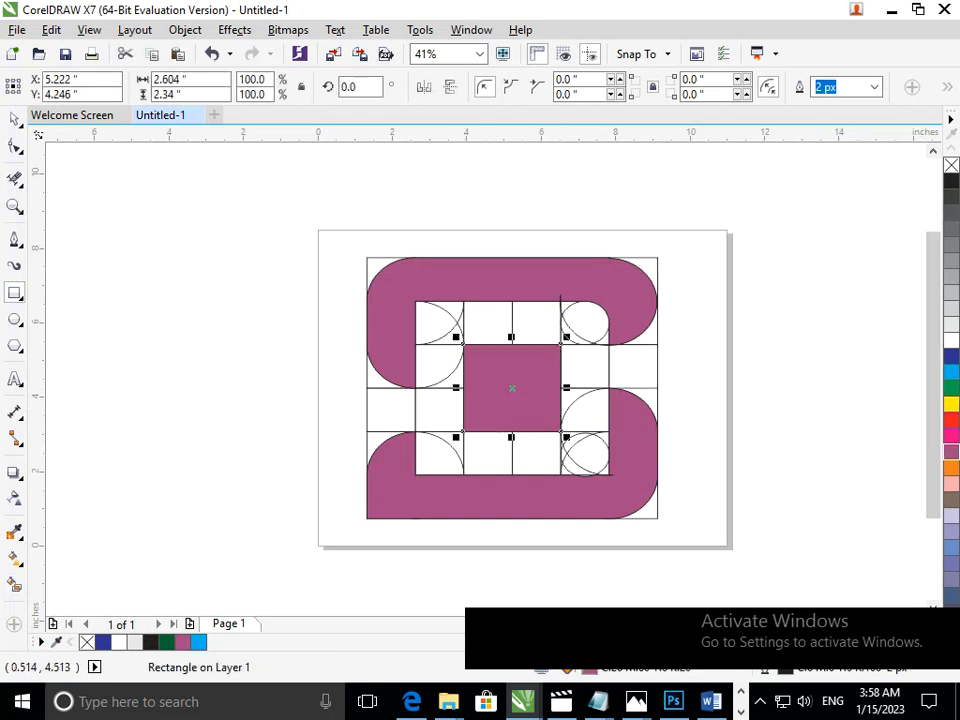
key(space)
click(59, 261)
Round the central rectangle's upper-right and lower-right corners with a 0.5 inch radius.
click(507, 372)
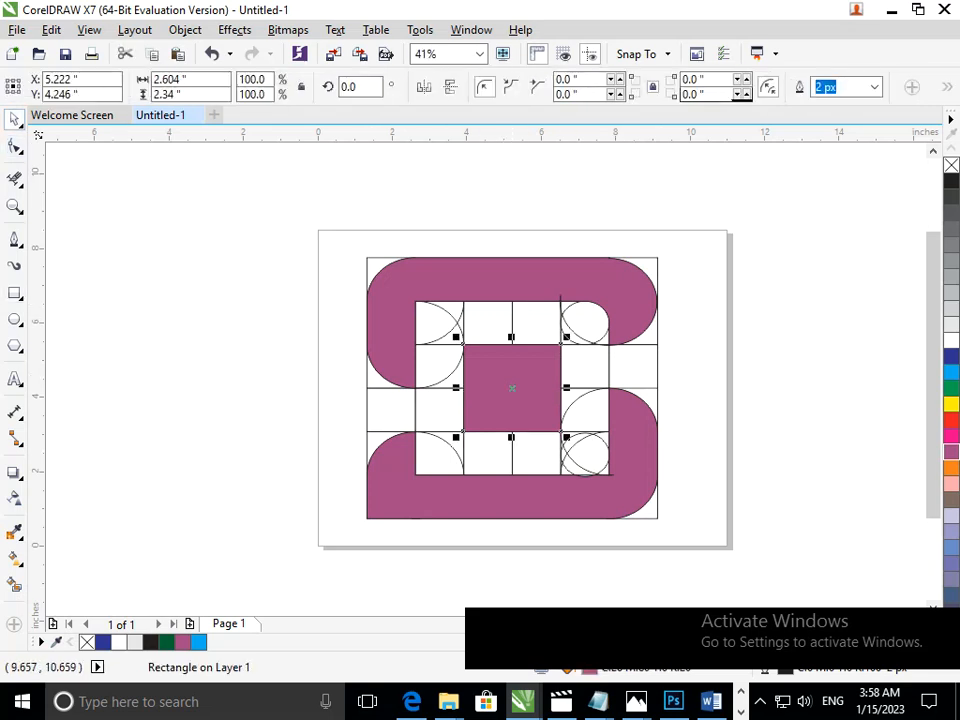
double_click(700, 80)
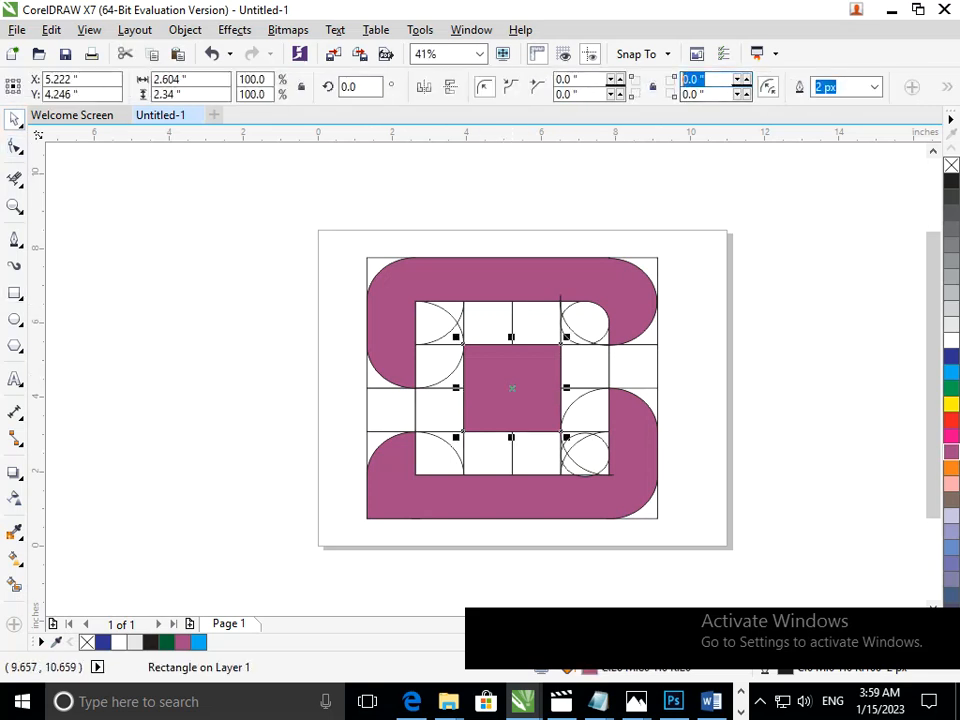
text(0.5)
key(Return)
click(546, 343)
click(510, 388)
double_click(700, 94)
text(0.25)
key(Return)
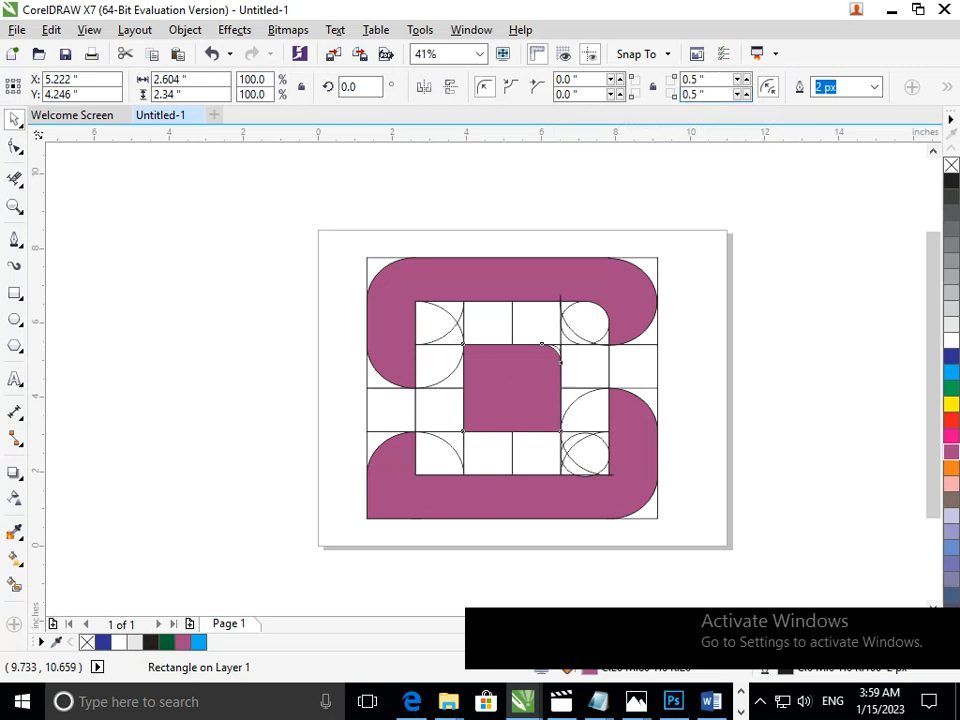
click(742, 342)
Move the three purple shapes together off the page's left side and delete the leftover grid and construction curves.
click(484, 292)
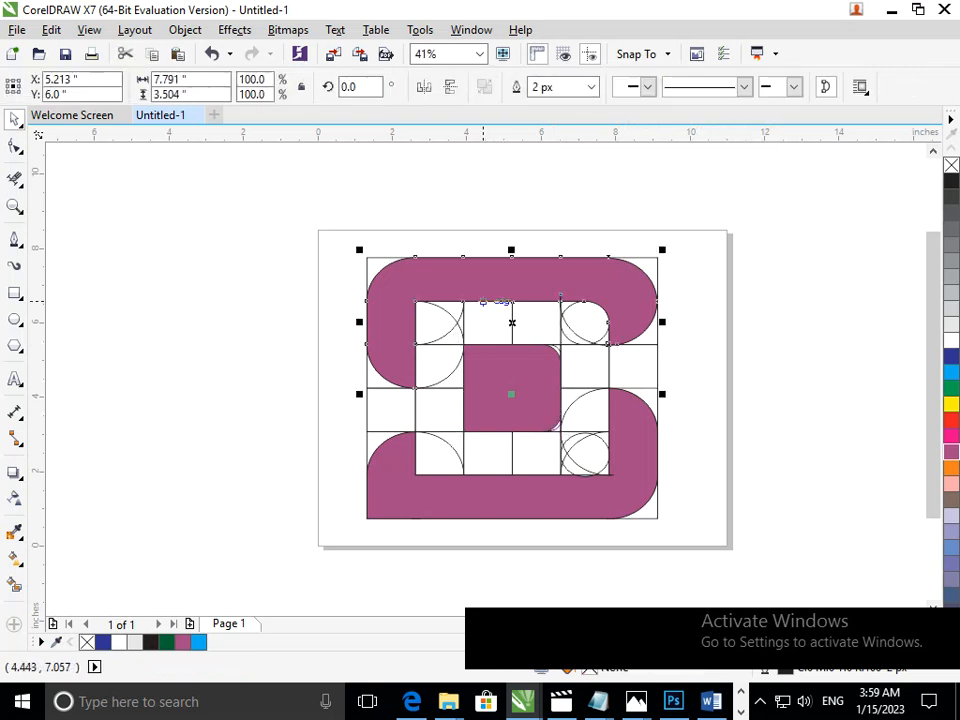
shift+click(505, 400)
shift+click(558, 512)
drag(556, 510, 205, 447)
click(353, 575)
drag(326, 311, 536, 401)
Group the three purple shapes and move the group back to the centre of the page.
scroll(422, 372, down, 2)
drag(194, 258, 402, 448)
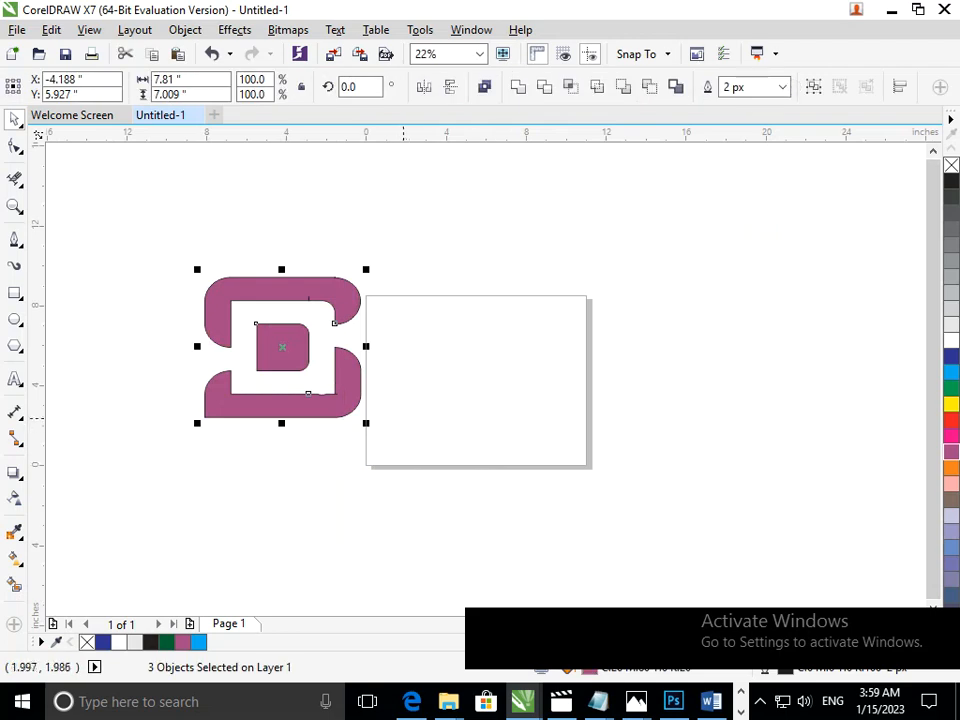
key(ctrl+g)
drag(321, 408, 513, 449)
click(480, 517)
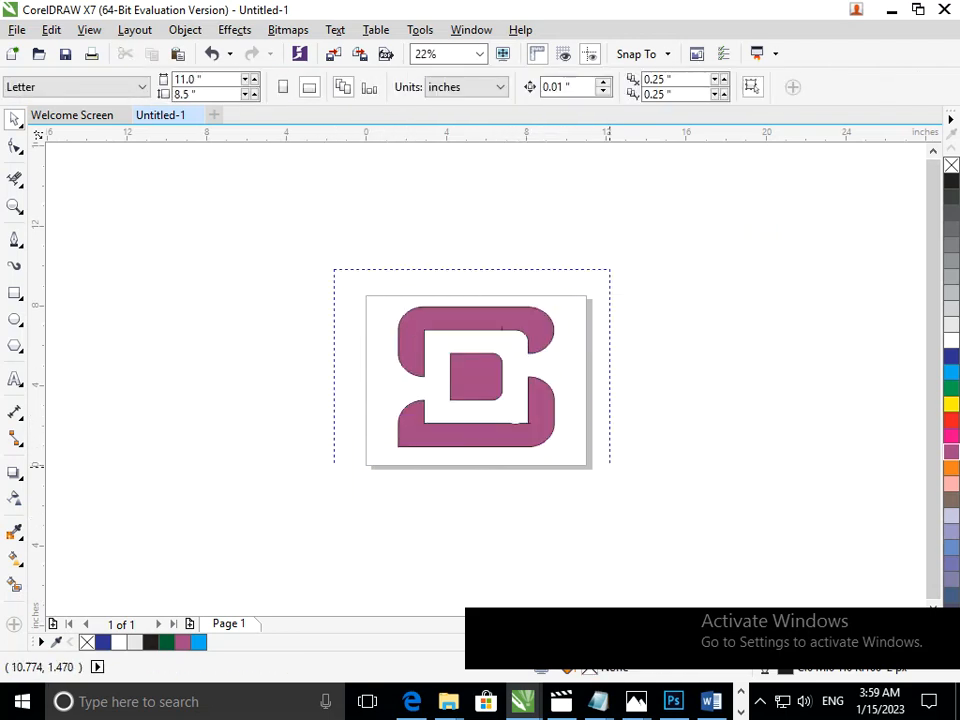
scroll(545, 408, up, 2)
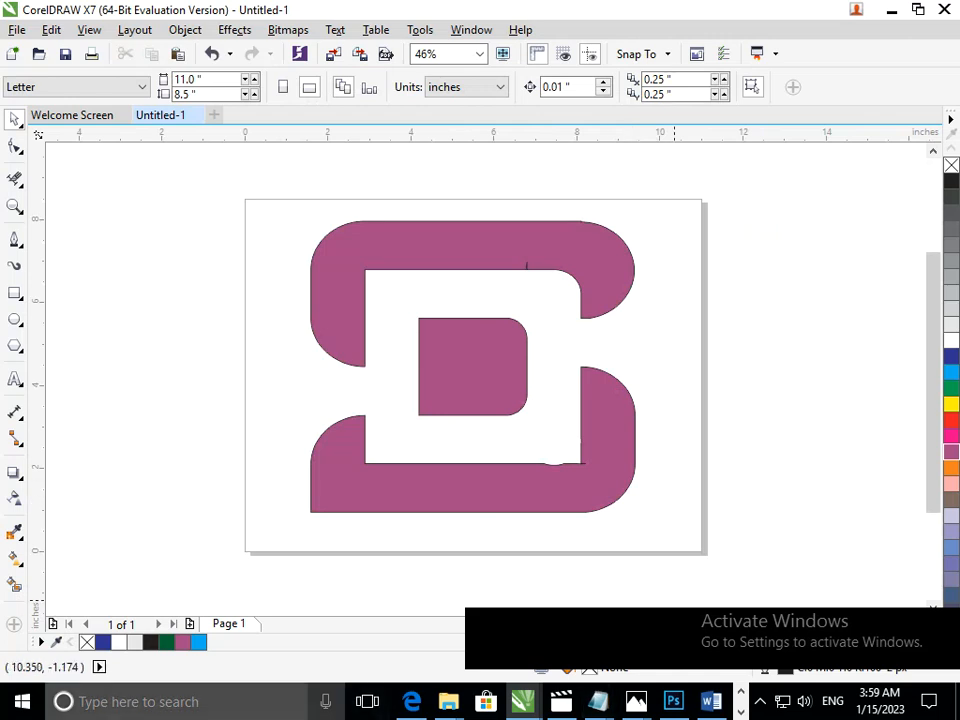